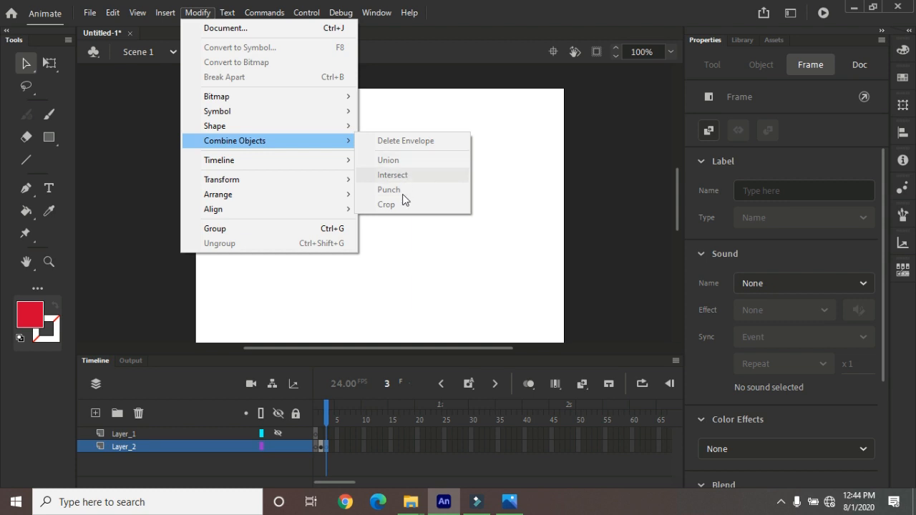
Draw a red square of about 147.5 px without stroke near the stage's upper-left area on Layer_2
left_click(50, 136)
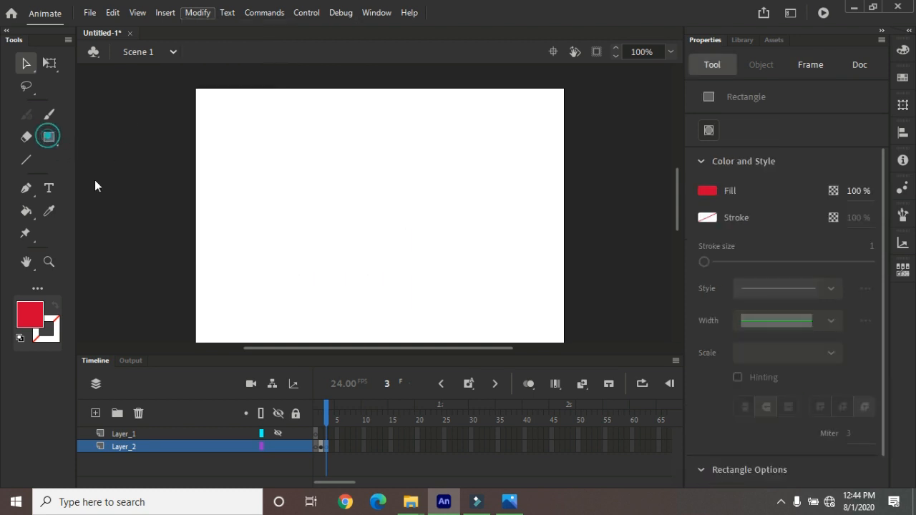
left_click_drag(237, 141, 336, 241)
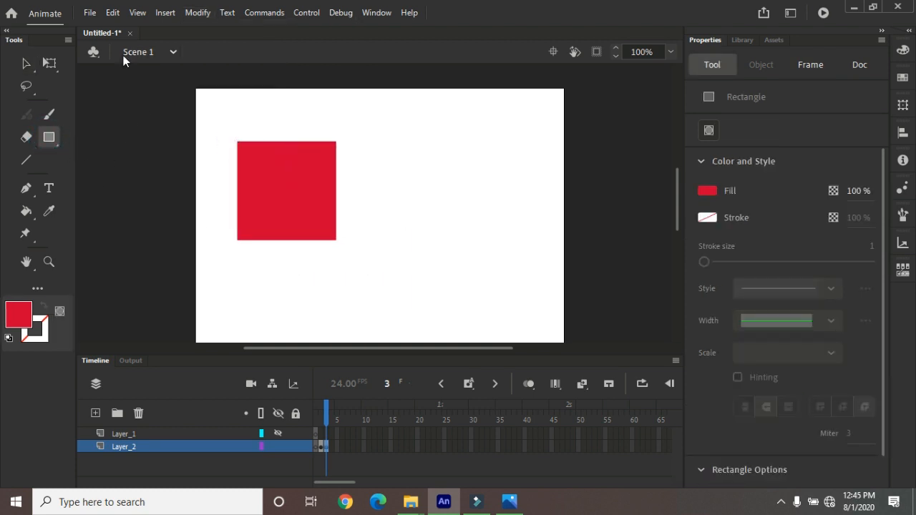
Convert the red square to a drawing object with Union and place a copy overlapping its lower-right corner
left_click(26, 63)
left_click(306, 174)
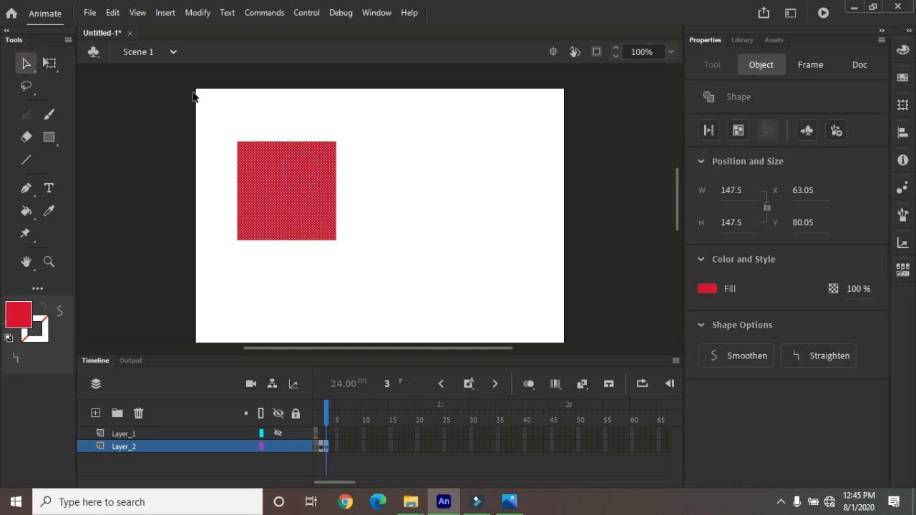
left_click(197, 13)
mouse_move(300, 140)
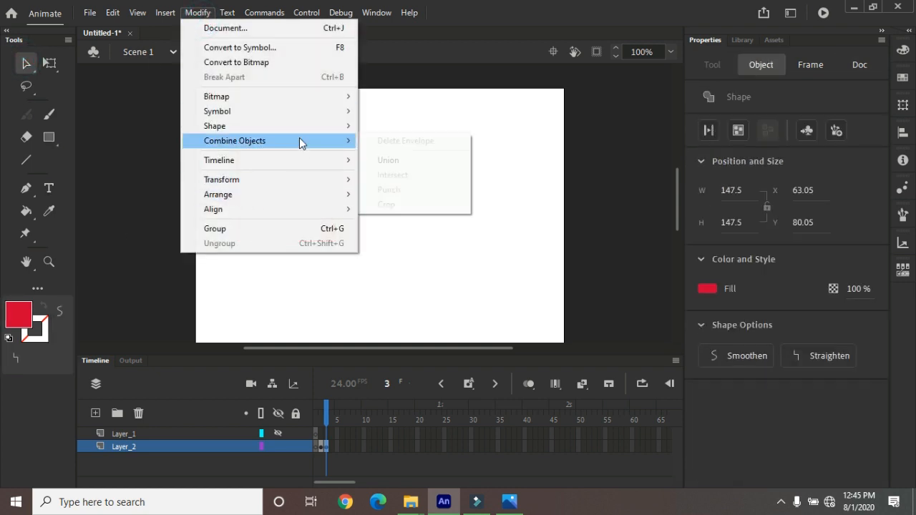
left_click(404, 159)
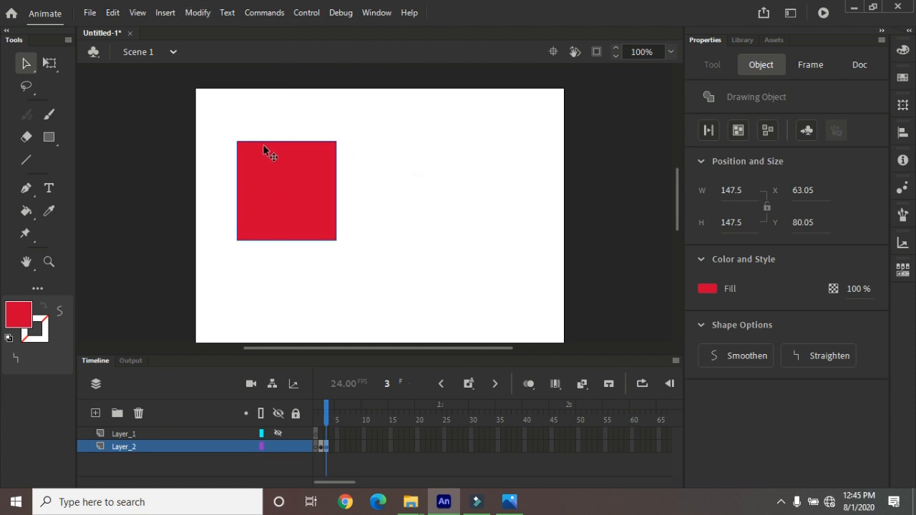
left_click_drag(276, 183, 313, 222)
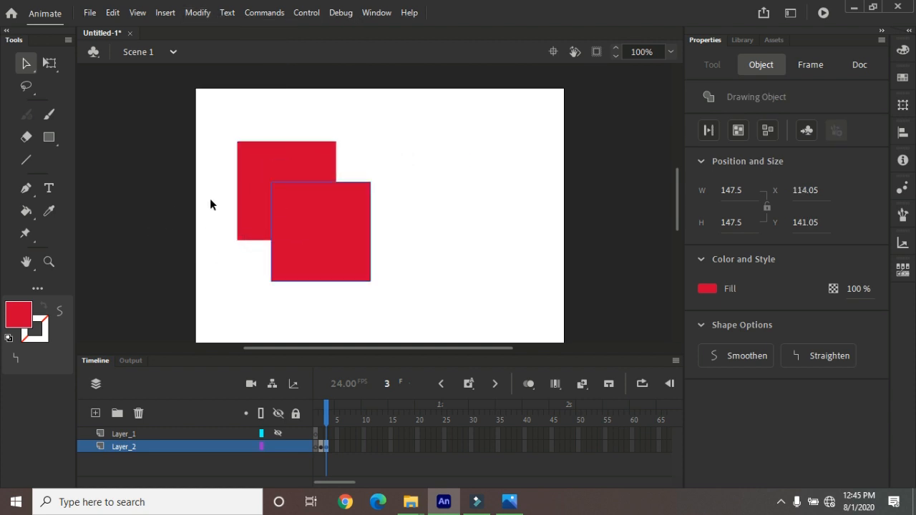
Try combining both overlapping squares with Intersect, and undo the operation
left_click_drag(209, 124, 387, 314)
left_click(197, 12)
mouse_move(296, 146)
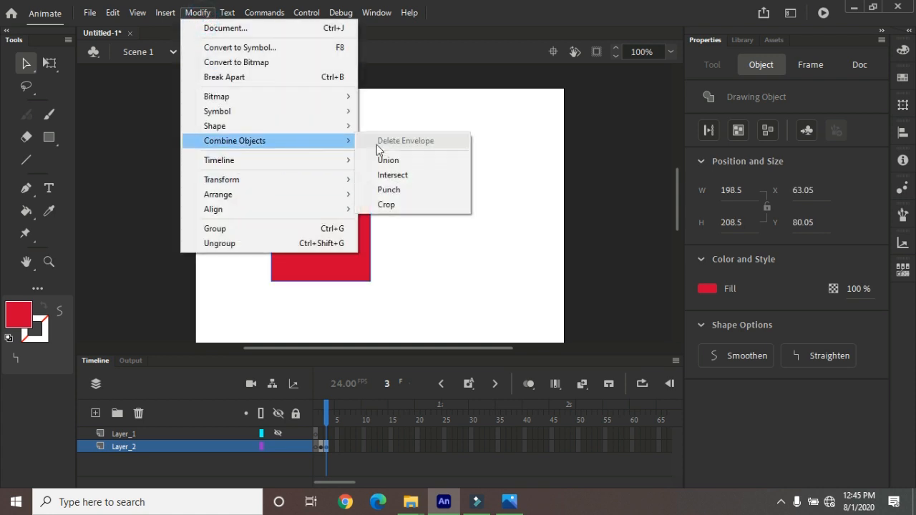
left_click(390, 175)
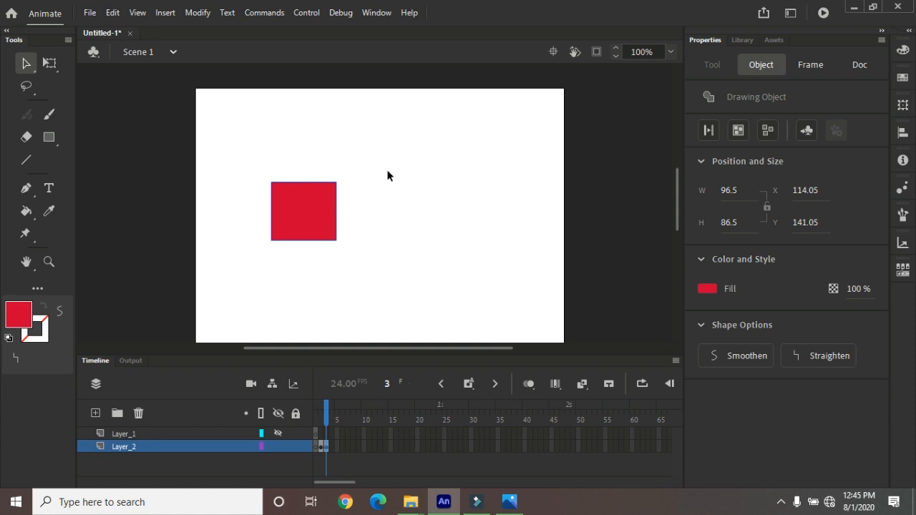
key("ctrl+z")
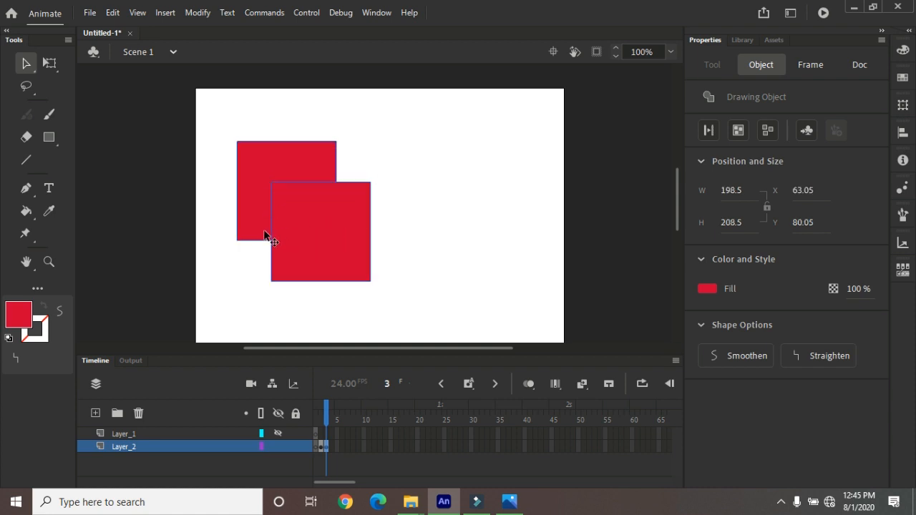
Try Punch on the two selected squares to cut the front one out of the back one, and undo it
left_click_drag(225, 135, 405, 296)
left_click(198, 12)
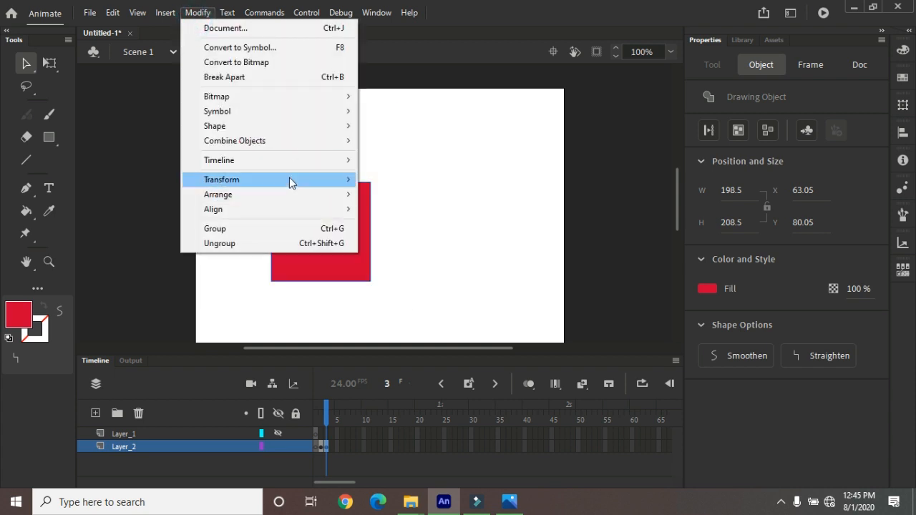
mouse_move(355, 147)
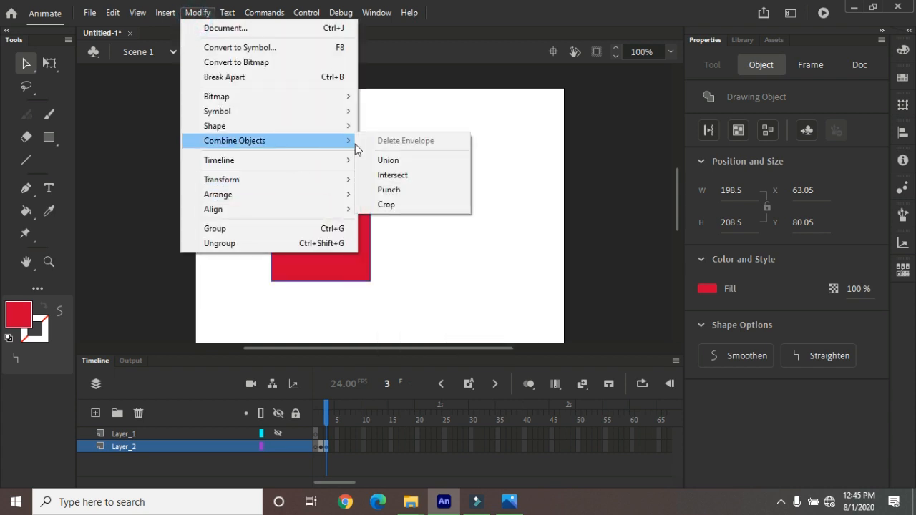
left_click(388, 190)
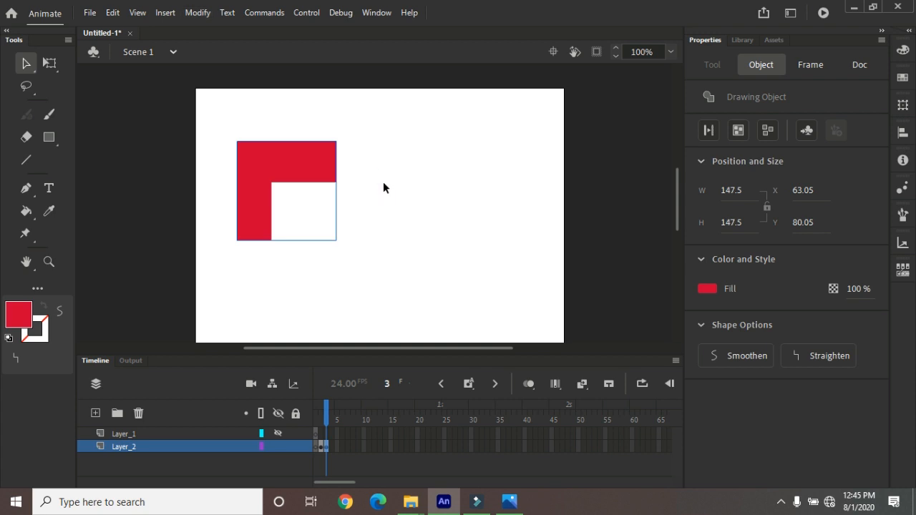
key("ctrl+z")
Try Crop on the two selected squares, and undo the operation
left_click(198, 12)
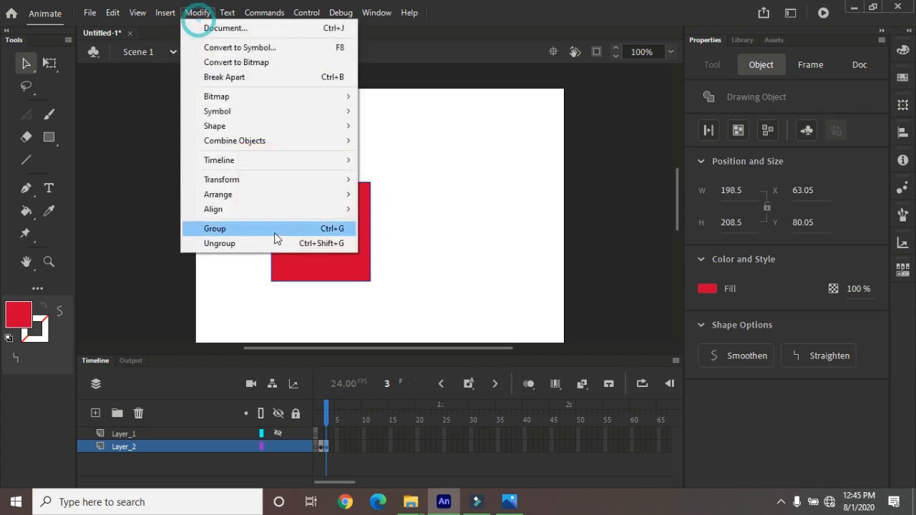
mouse_move(317, 143)
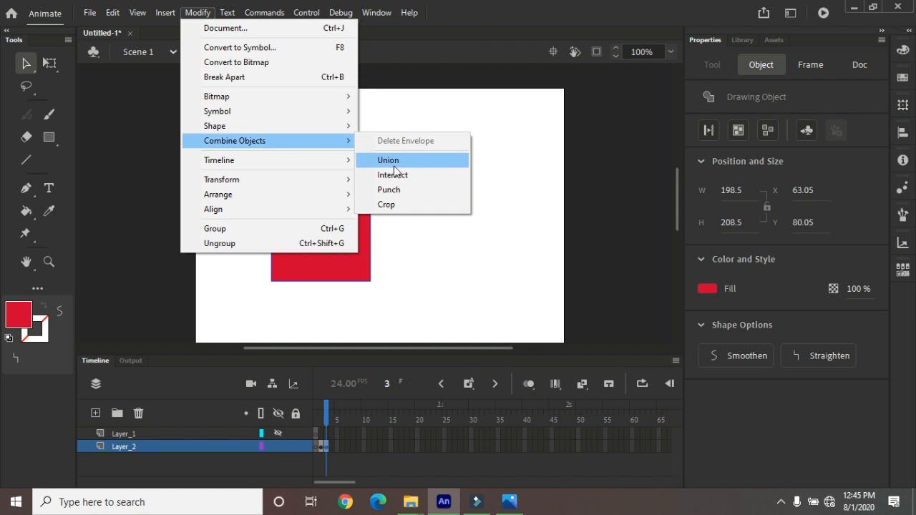
left_click(396, 205)
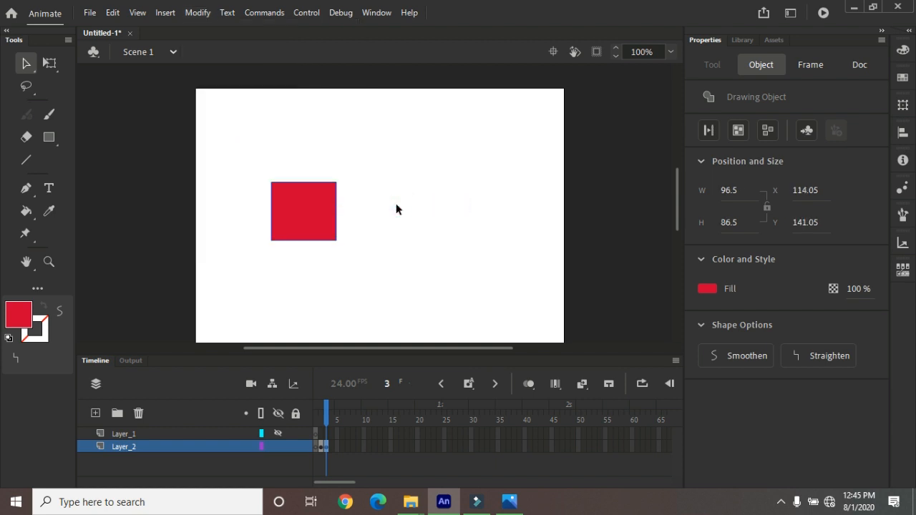
key("ctrl+z")
left_click(192, 12)
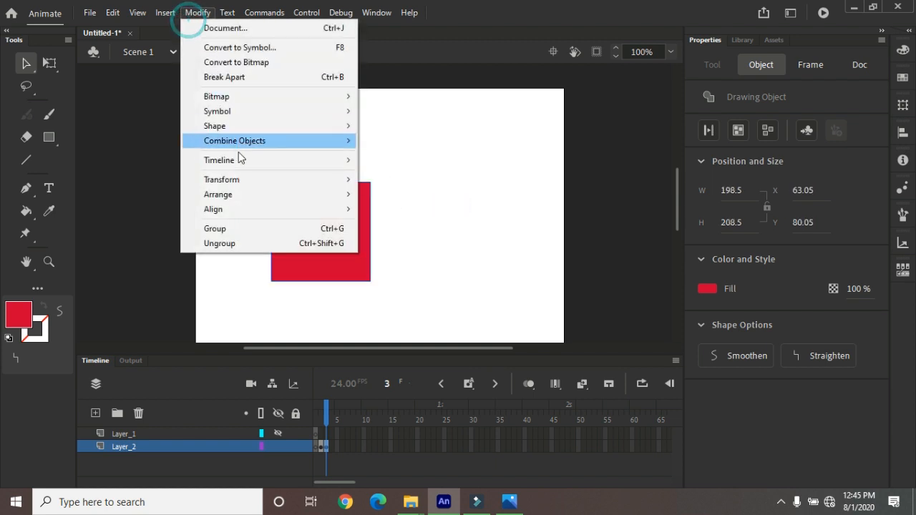
mouse_move(266, 143)
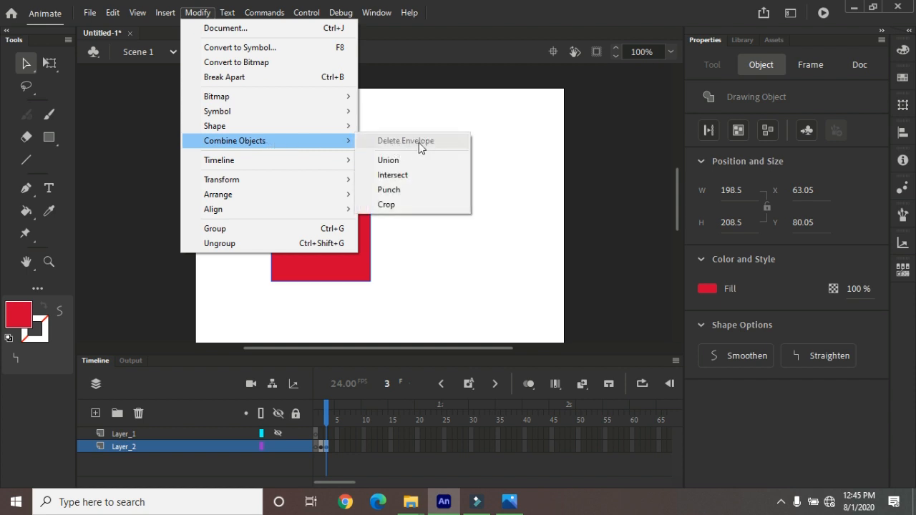
mouse_move(299, 162)
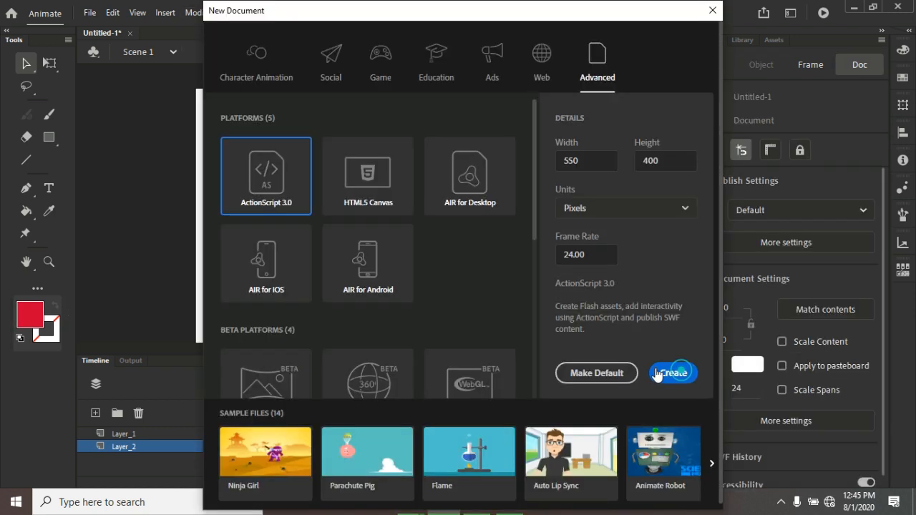
Create a 550 × 400 px ActionScript 3.0 document at 24 fps and draw three separate red rectangles on the stage
left_click(669, 372)
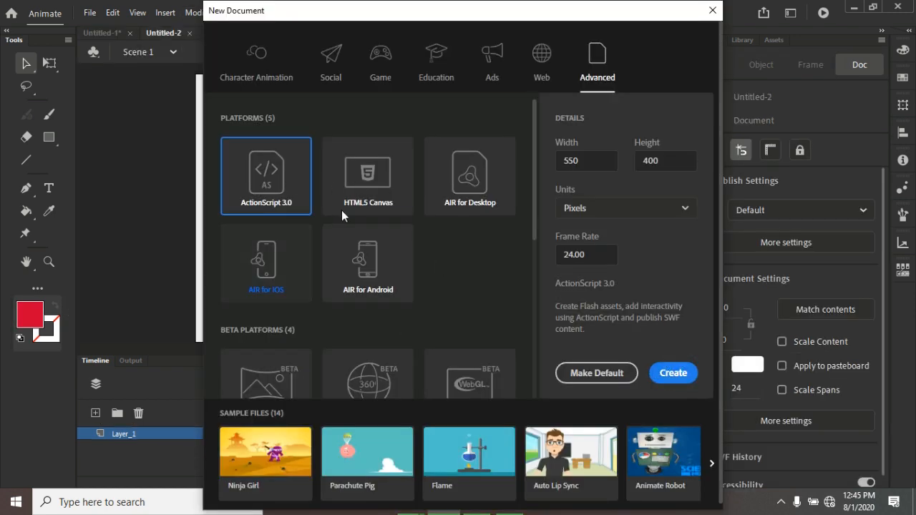
left_click(49, 137)
left_click_drag(230, 125, 333, 206)
left_click_drag(350, 157, 399, 223)
Select all three rectangles and distribute them to separate layers
left_click(26, 63)
left_click_drag(200, 104, 458, 265)
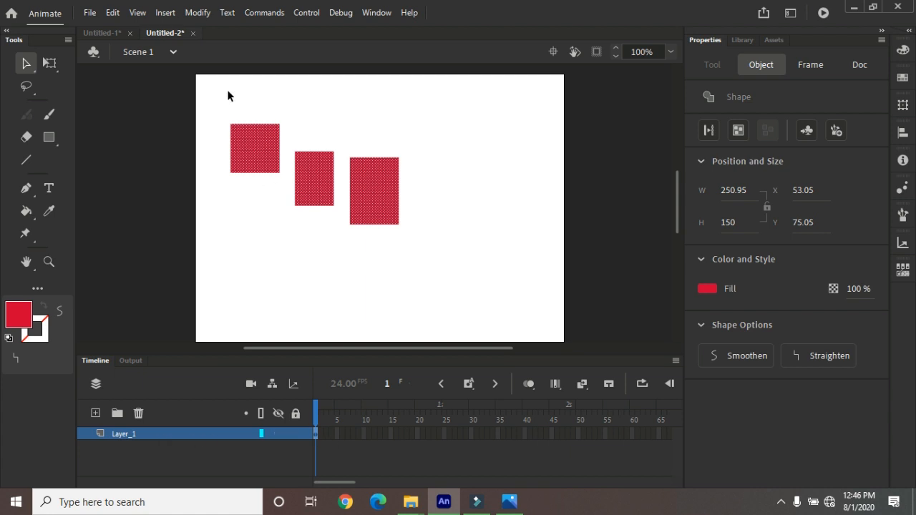
left_click(196, 12)
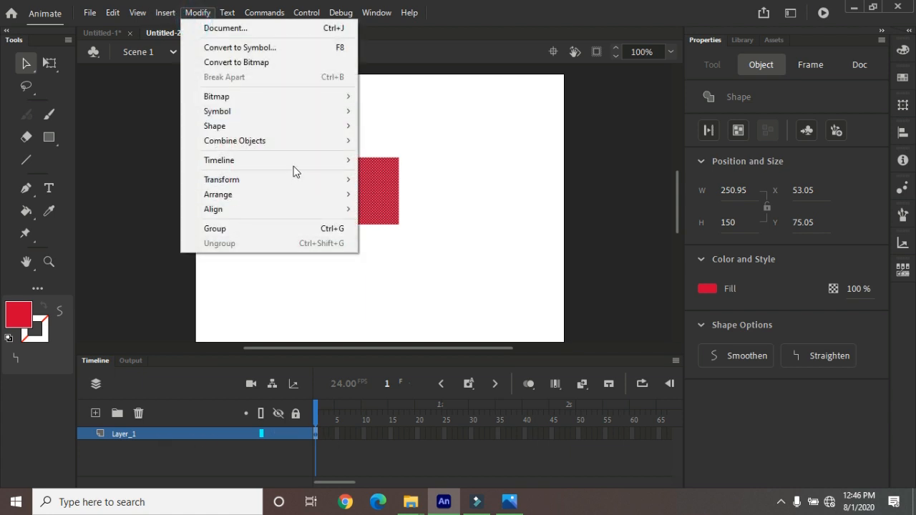
mouse_move(293, 163)
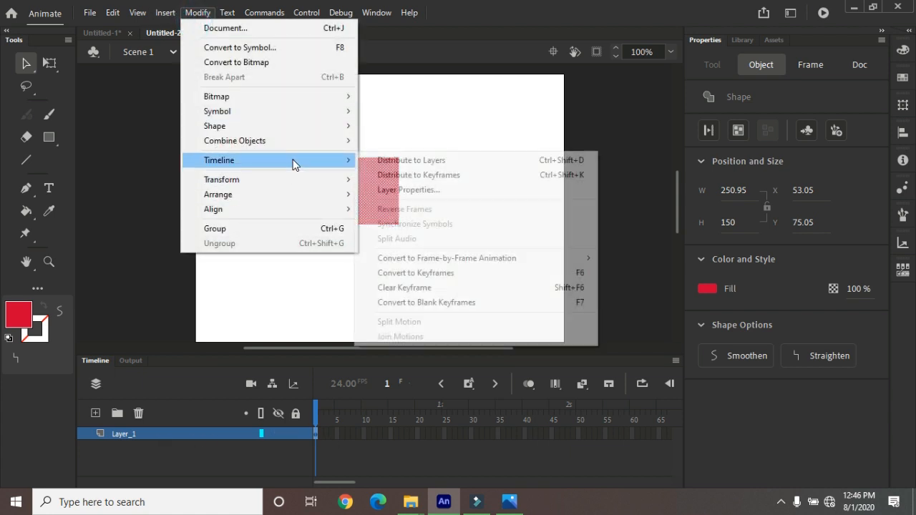
left_click(449, 159)
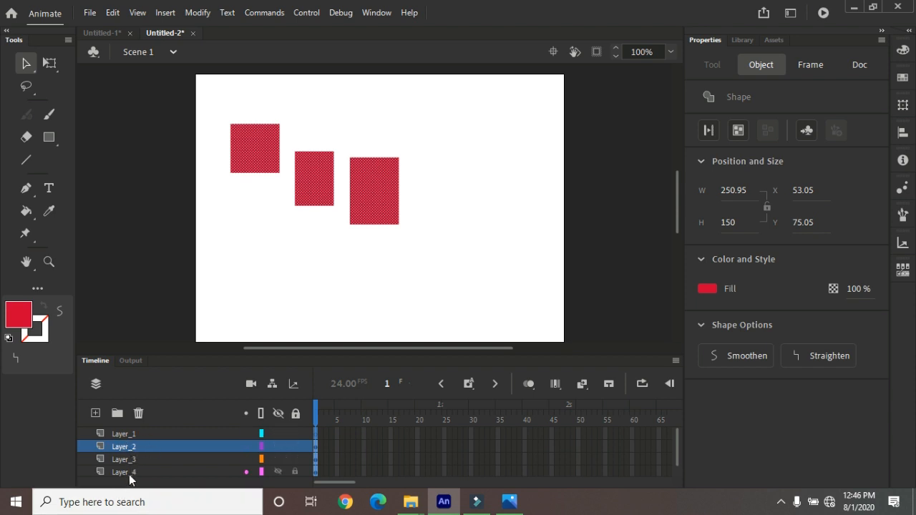
Hide Layer_2, Layer_3 and Layer_4 one after another and show them again to check which rectangle each contains
left_click(249, 446)
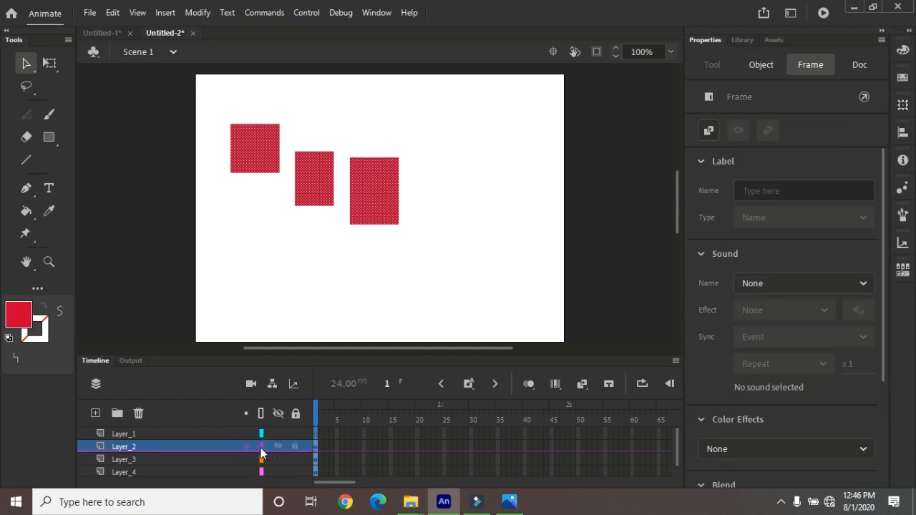
left_click(278, 446)
left_click(278, 459)
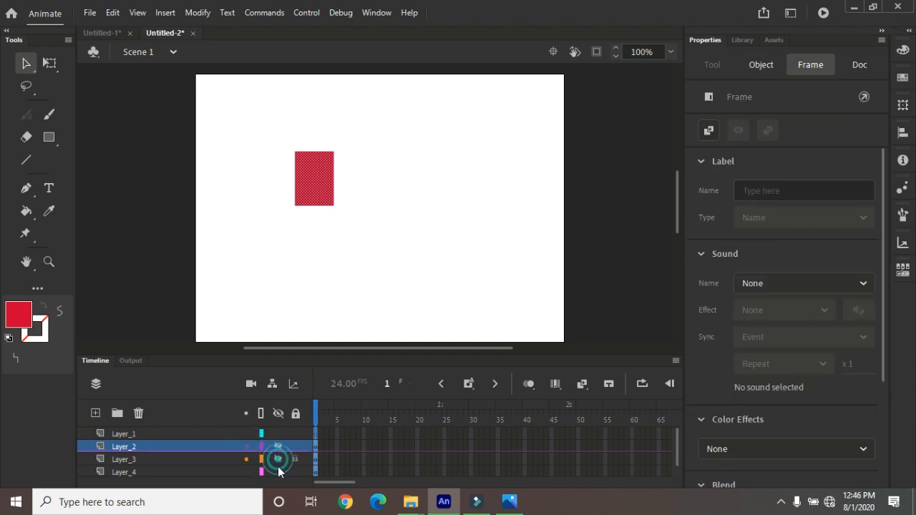
left_click(279, 472)
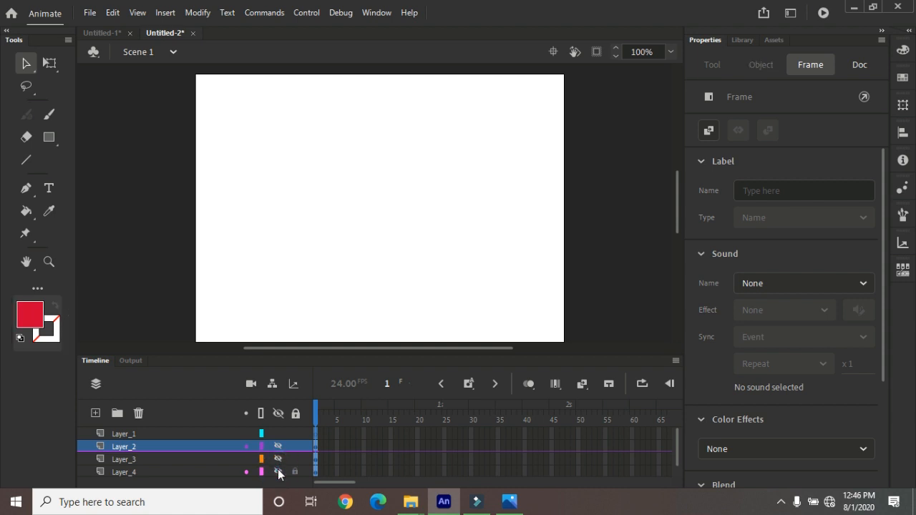
left_click(278, 471)
left_click(278, 458)
left_click(278, 447)
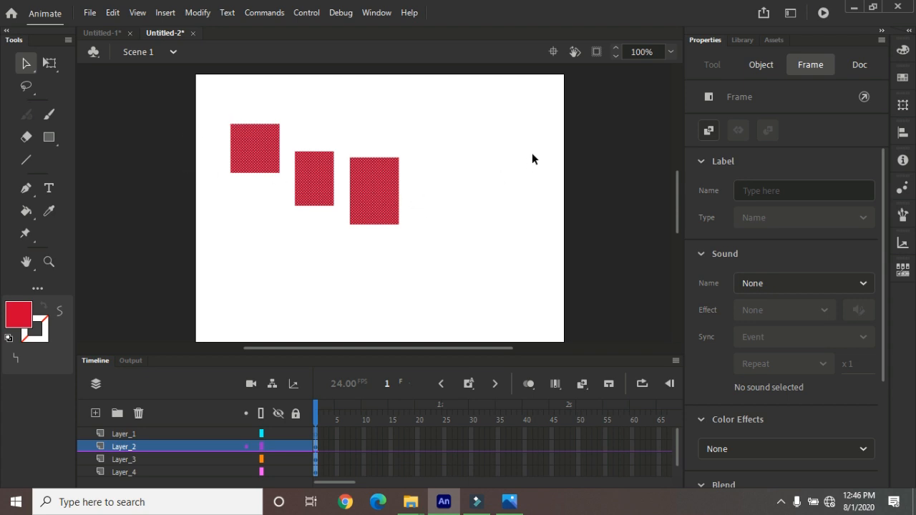
Distribute the selected rectangles to keyframes
left_click(196, 13)
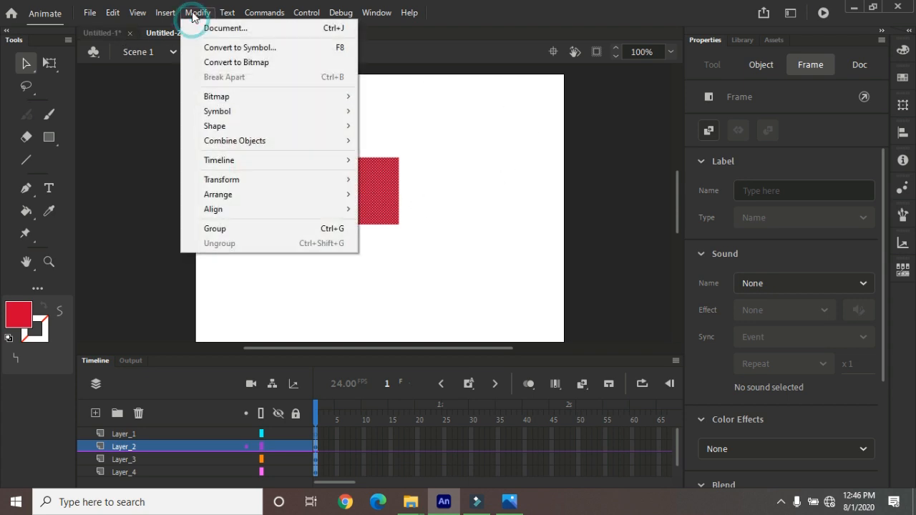
mouse_move(315, 163)
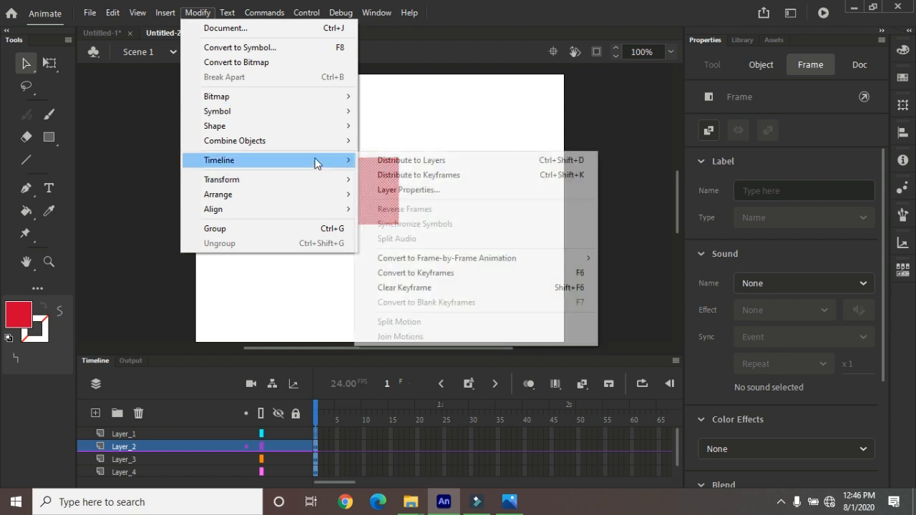
left_click(404, 176)
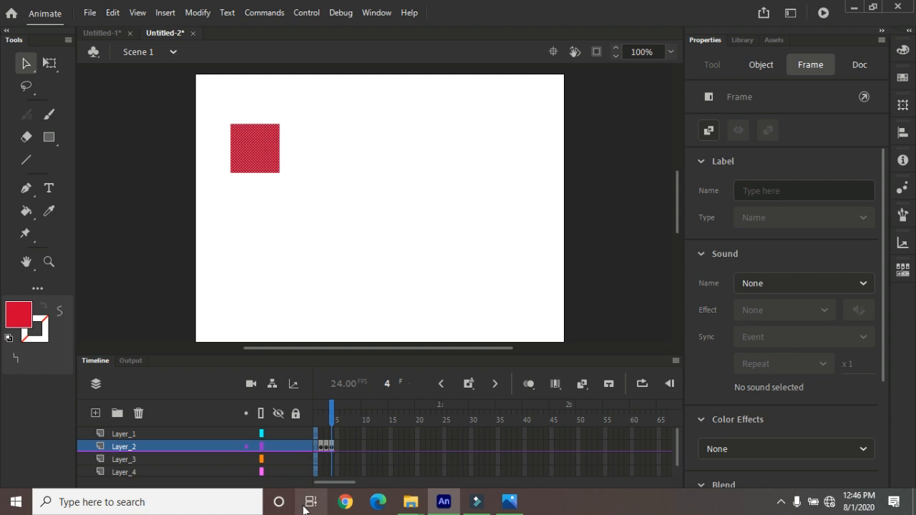
Examine frames 2 to 4 of Layer_2 to check which rectangle each keyframe contains
left_click(318, 446)
left_click(323, 447)
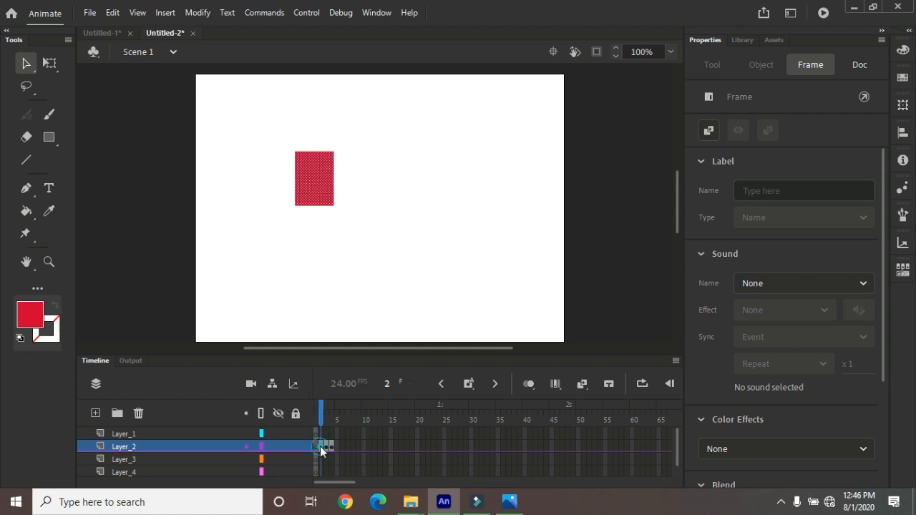
left_click(329, 448)
left_click(332, 447)
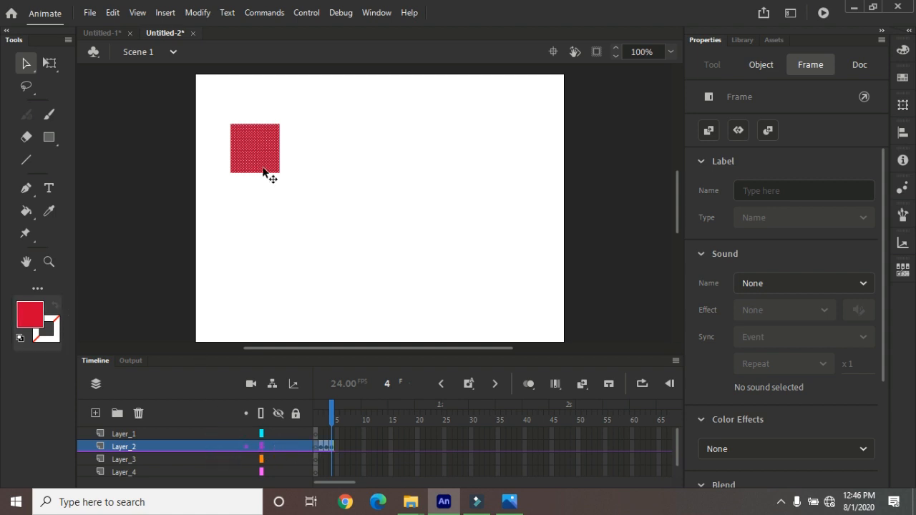
Open the layer properties of Layer_2 and set its outline color to green #00FF00
left_click(200, 13)
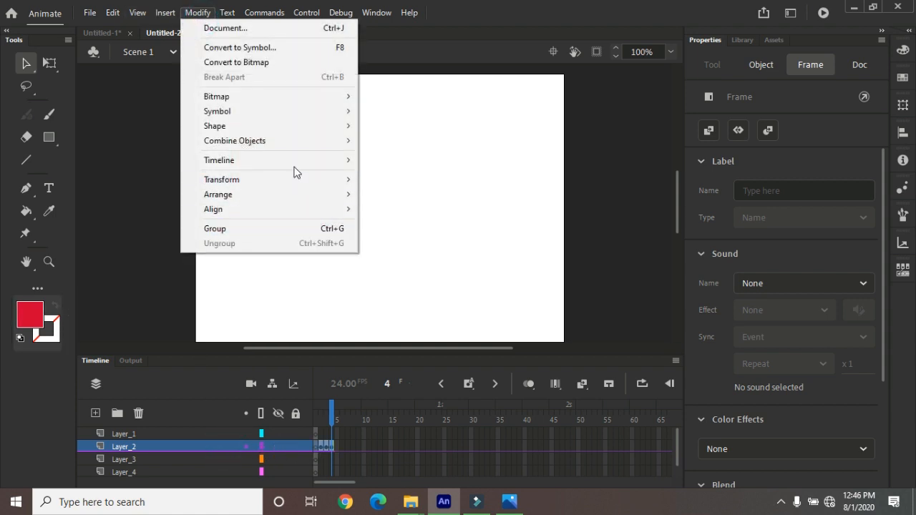
mouse_move(296, 167)
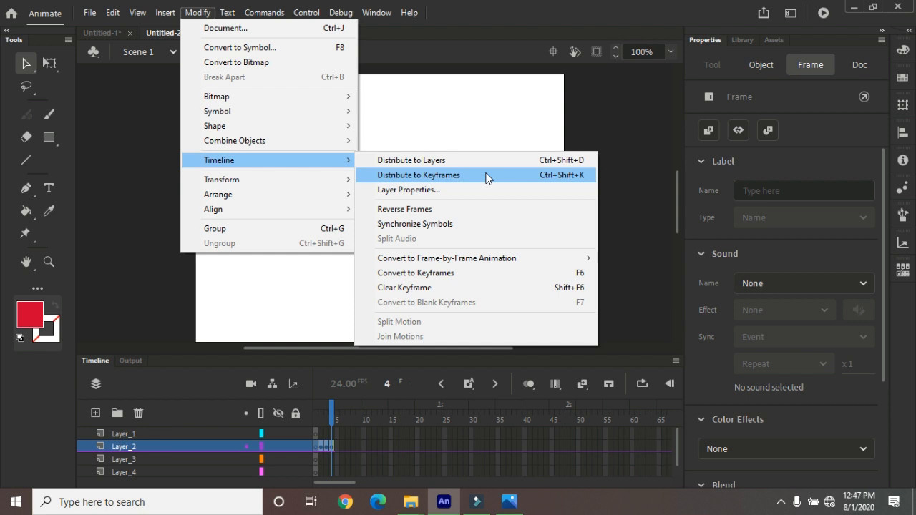
left_click(428, 191)
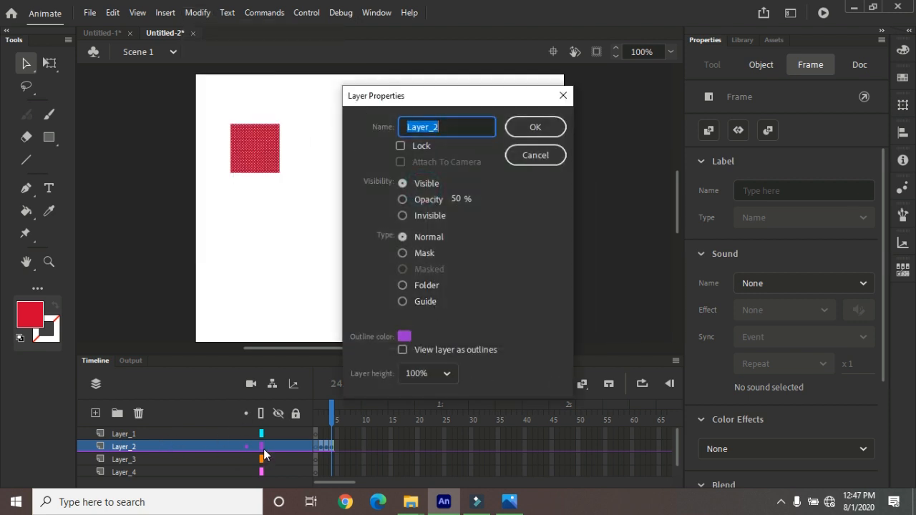
left_click(404, 336)
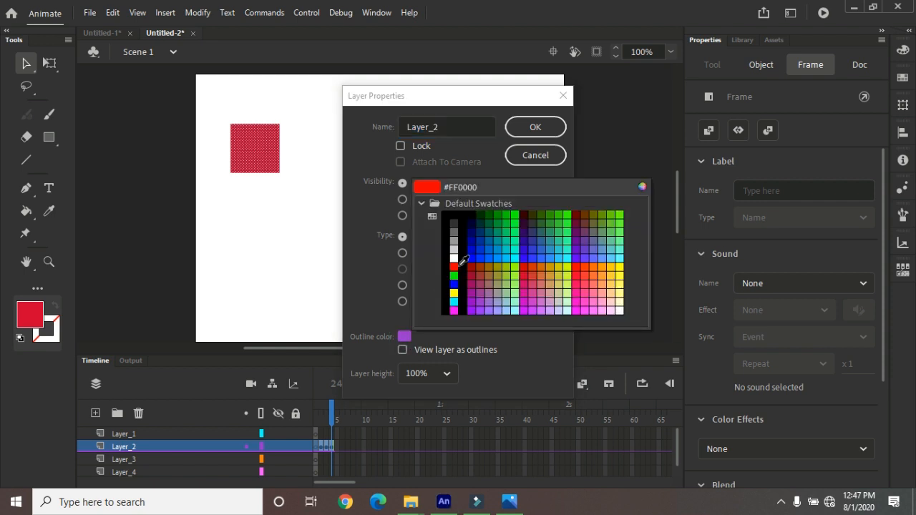
left_click(517, 215)
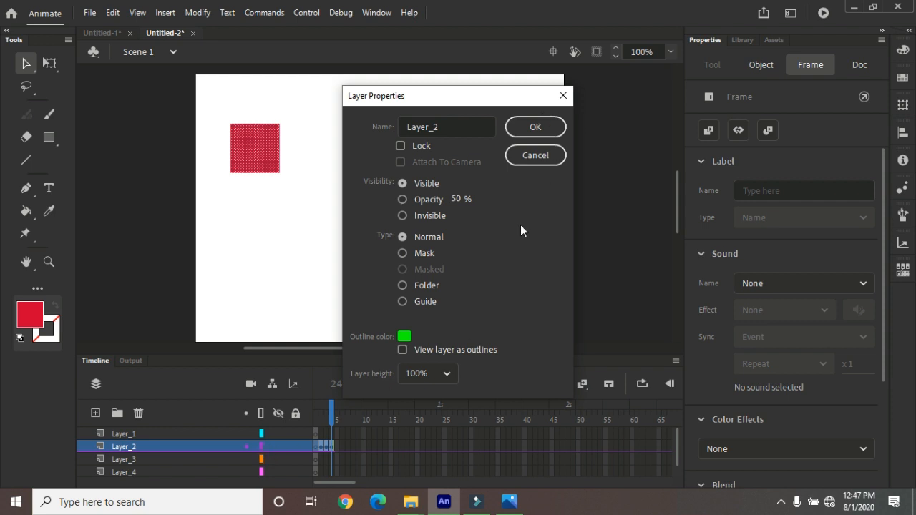
Rename Layer_2 with the person's first name and apply the layer properties
left_click_drag(442, 126, 406, 125)
key("BackSpace")
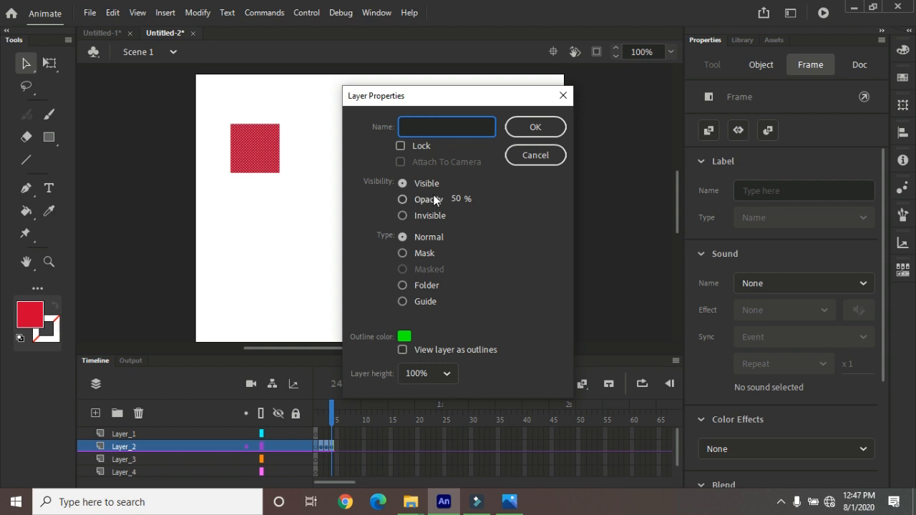
type("anil")
left_click(552, 126)
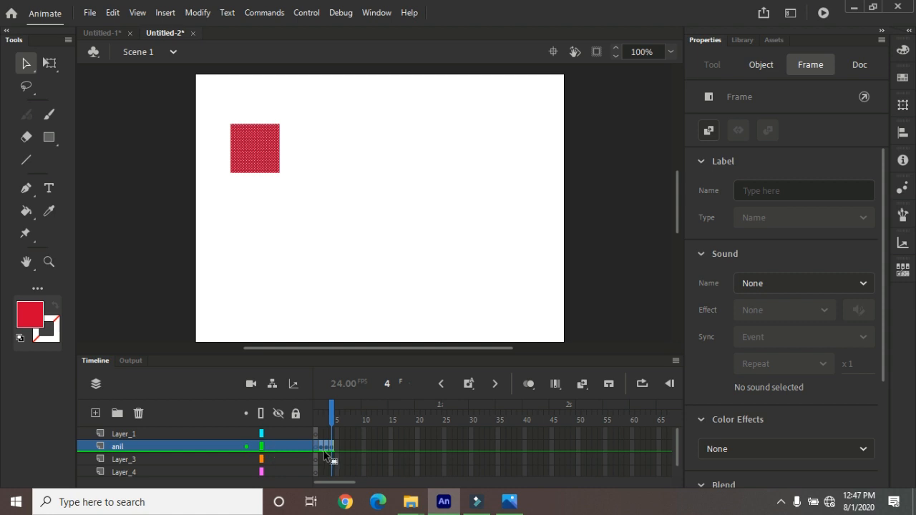
right_click(134, 446)
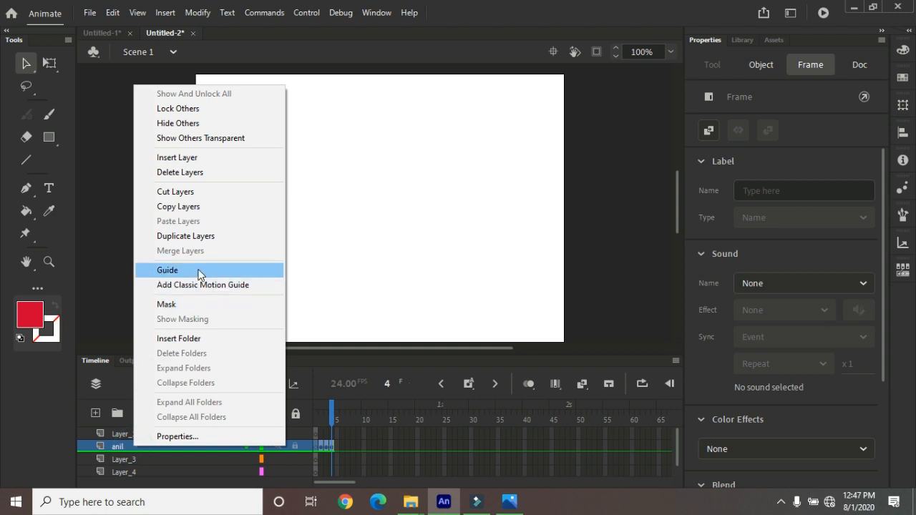
left_click(27, 63)
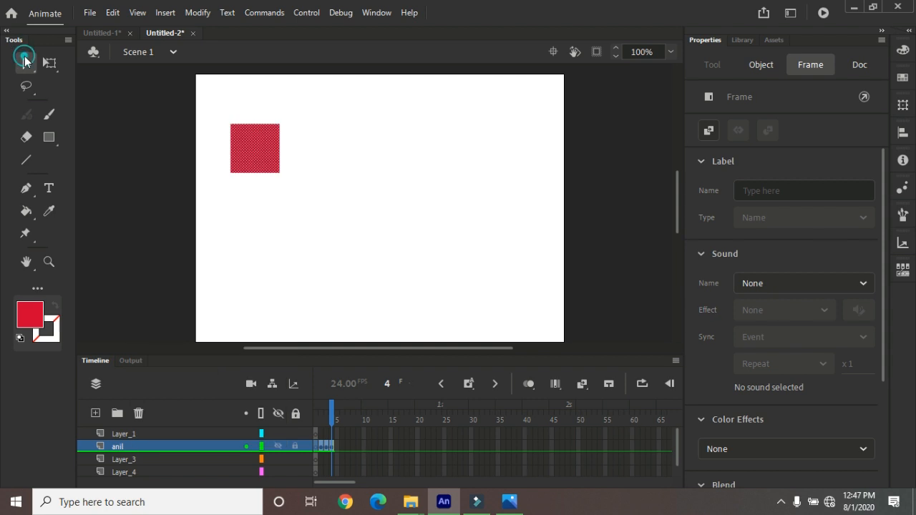
Reverse the frames of the renamed layer, and check its first and last frames
left_click(194, 13)
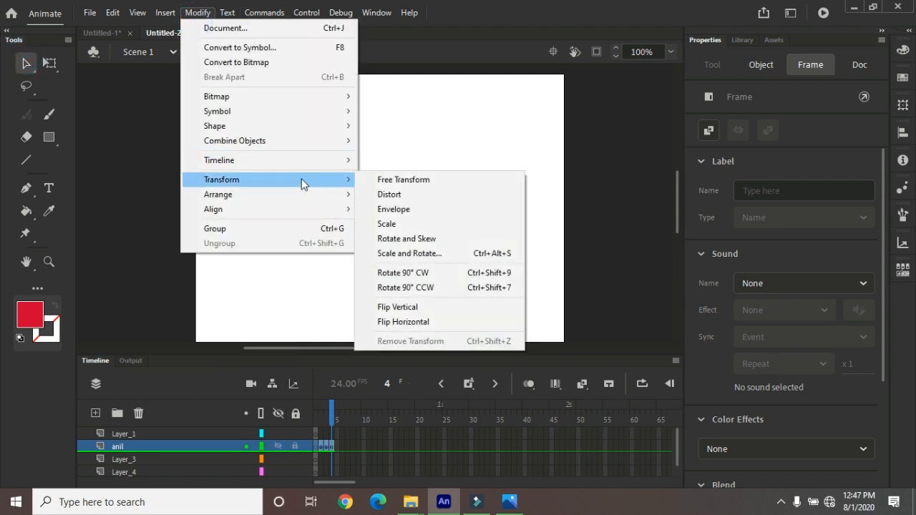
mouse_move(286, 162)
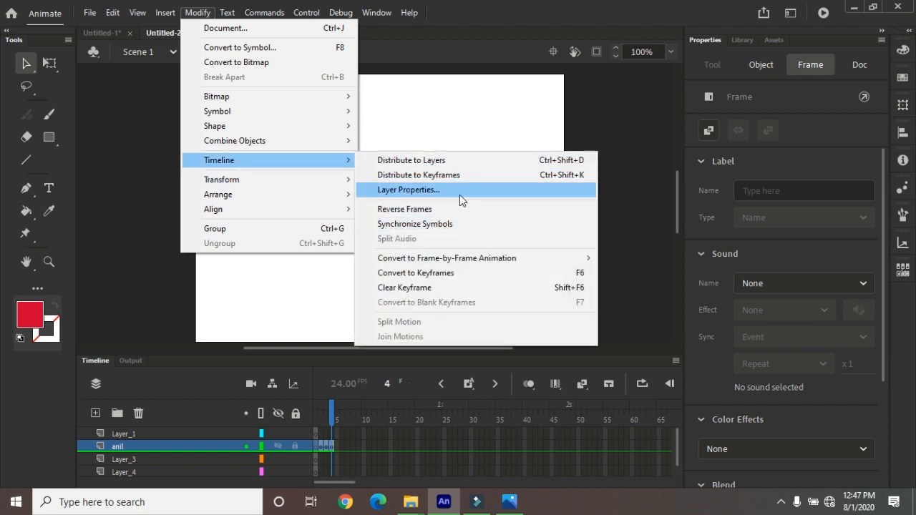
left_click(423, 208)
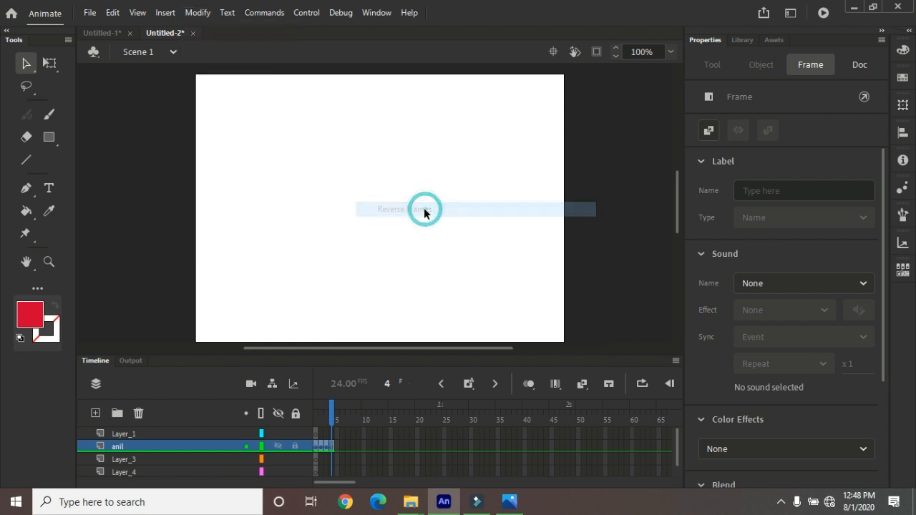
left_click(315, 446)
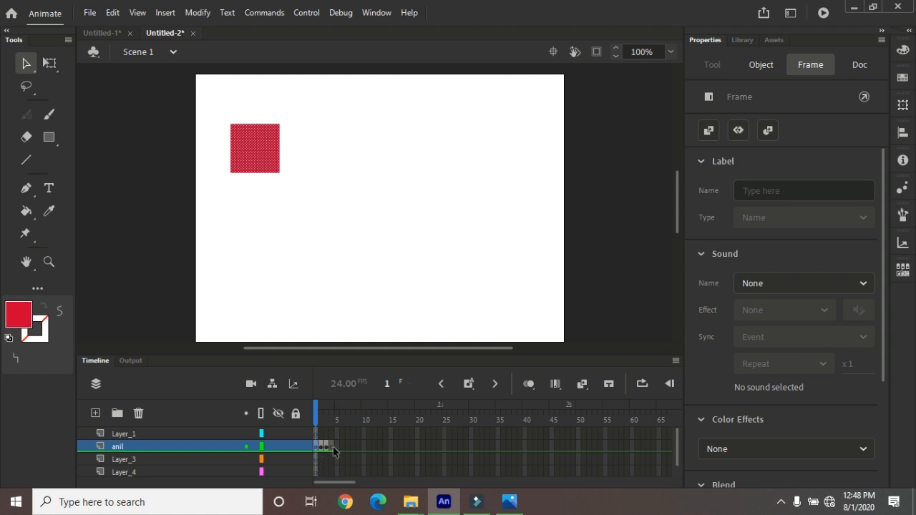
left_click(328, 446)
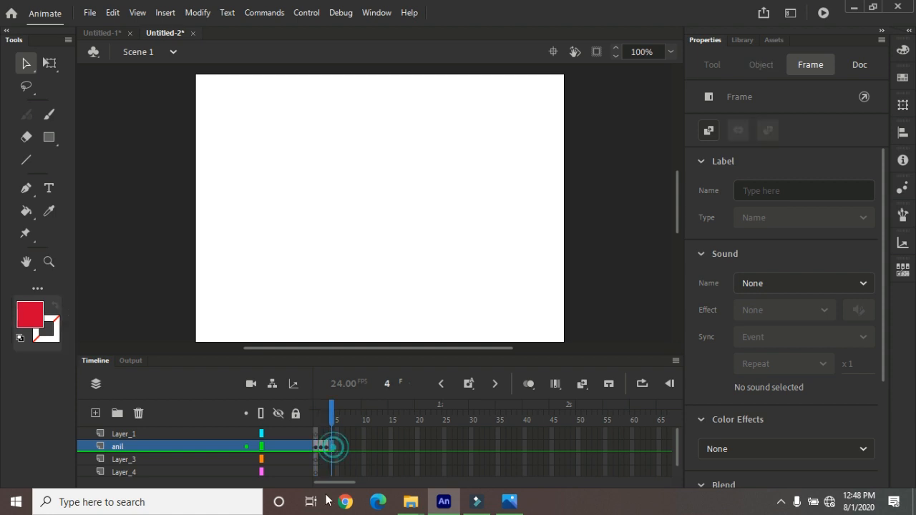
left_click(318, 446)
Select all frames of the renamed layer and reverse their order again
left_click(210, 445)
left_click(199, 12)
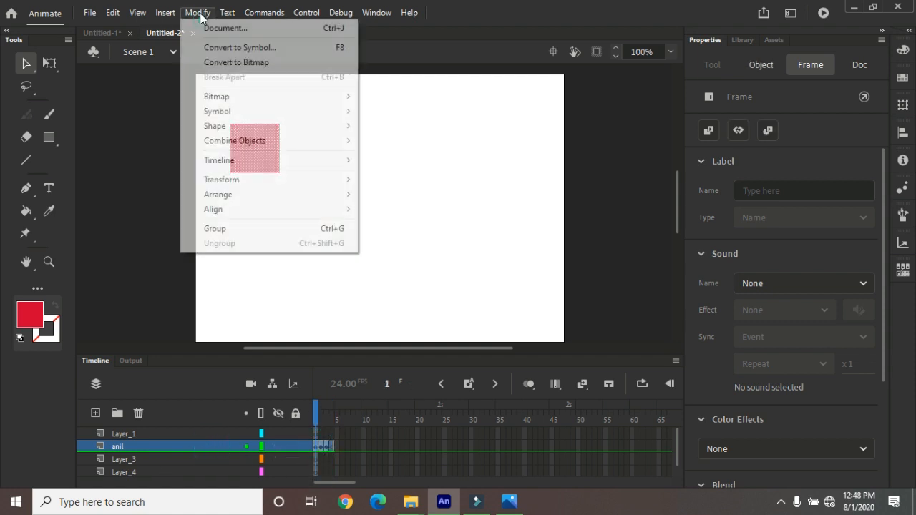
left_click(299, 159)
left_click(407, 209)
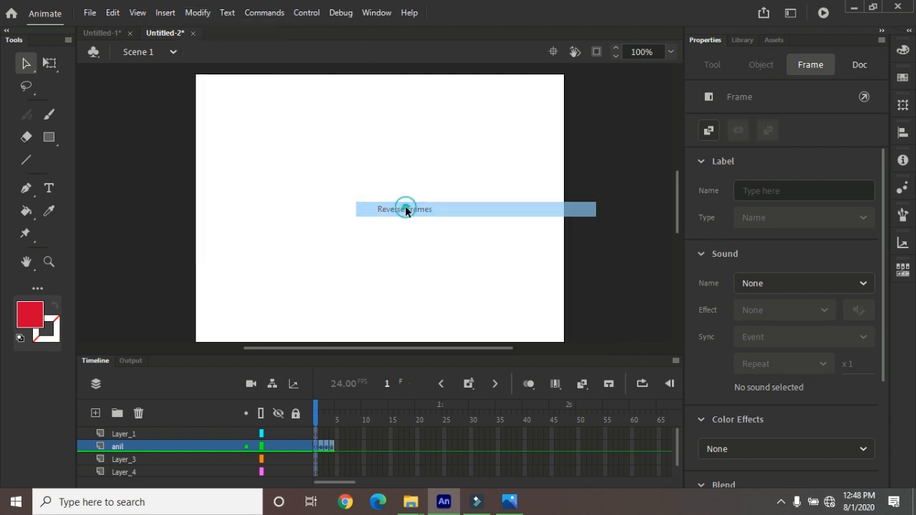
Try Synchronize Symbols on the selected frames, and undo the second frame reversal
left_click(195, 12)
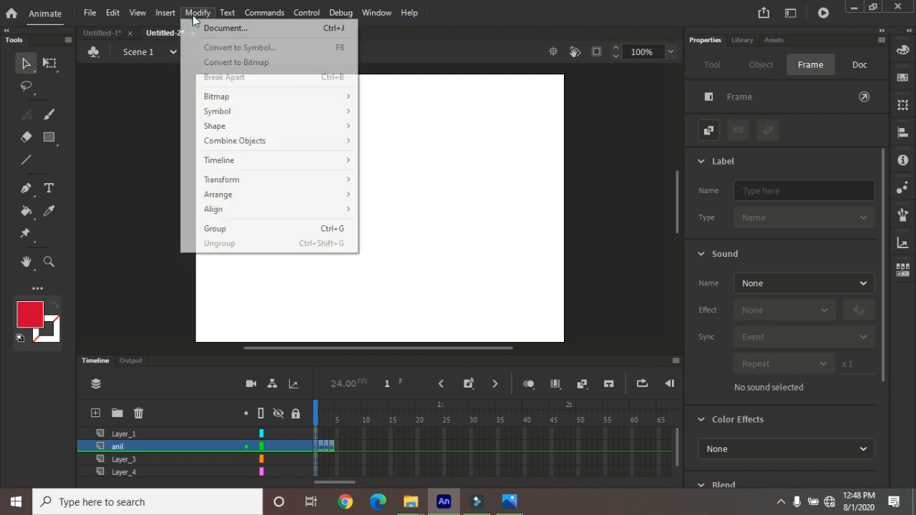
left_click(310, 161)
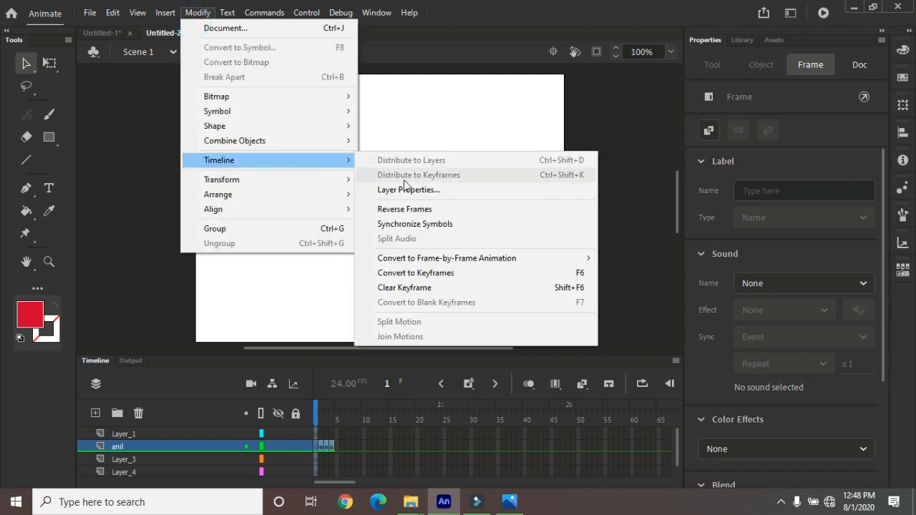
left_click(444, 226)
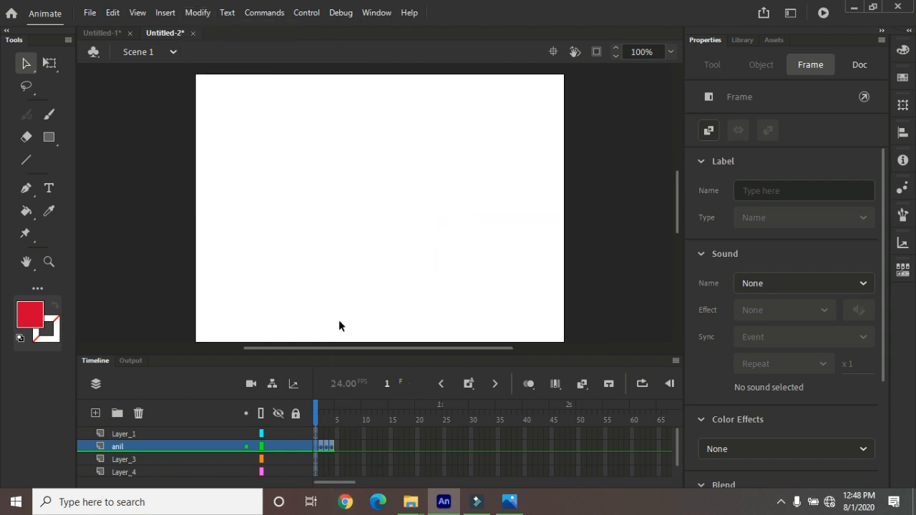
key("ctrl+z")
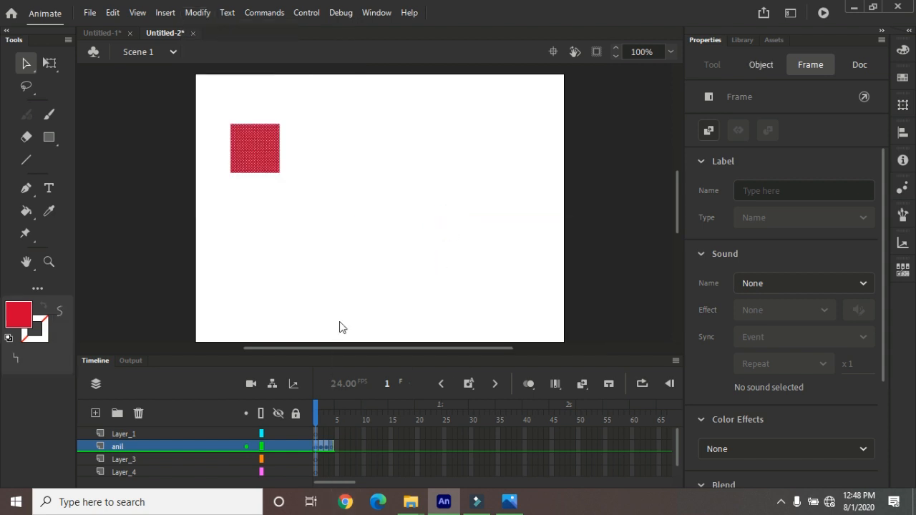
Select all frames of the renamed layer and synchronize their symbols
left_click(317, 446)
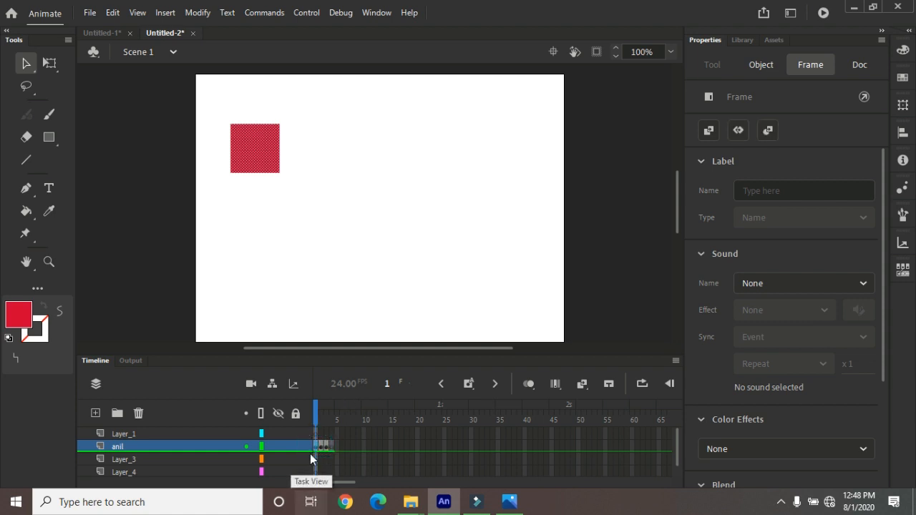
left_click(198, 444)
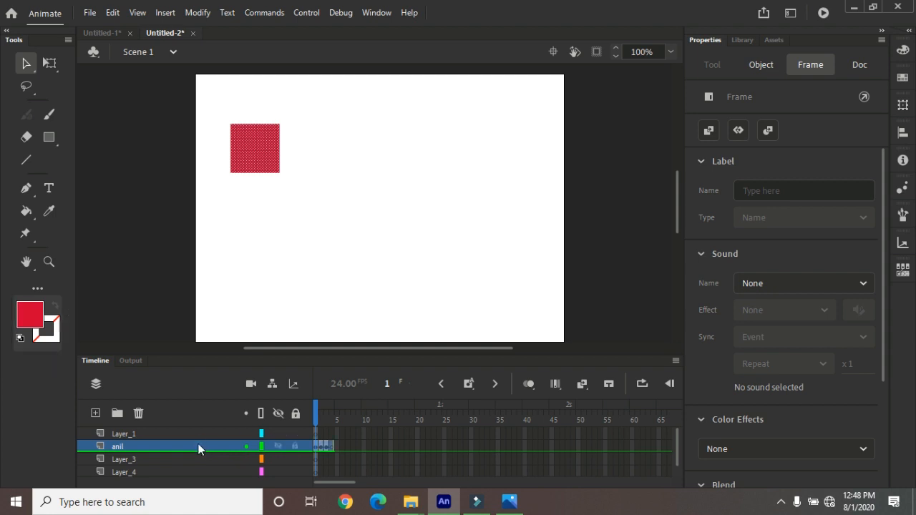
left_click(197, 13)
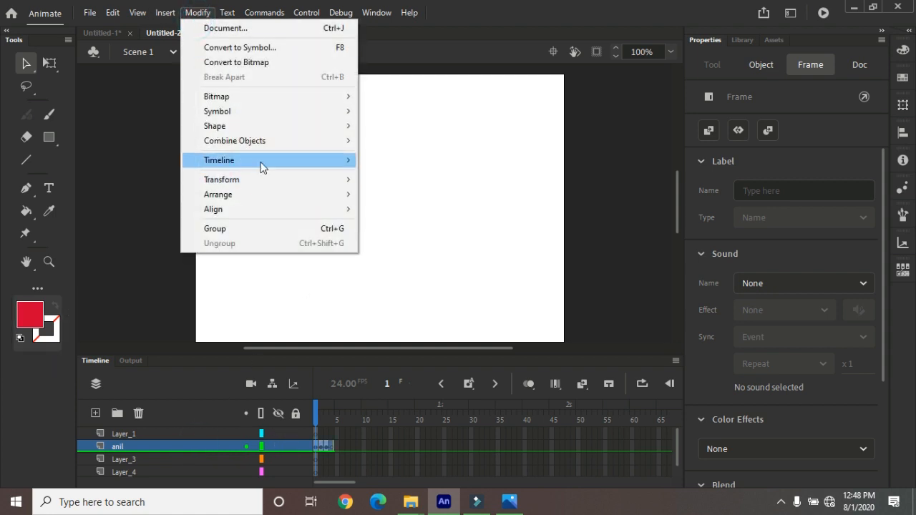
mouse_move(296, 162)
left_click(425, 224)
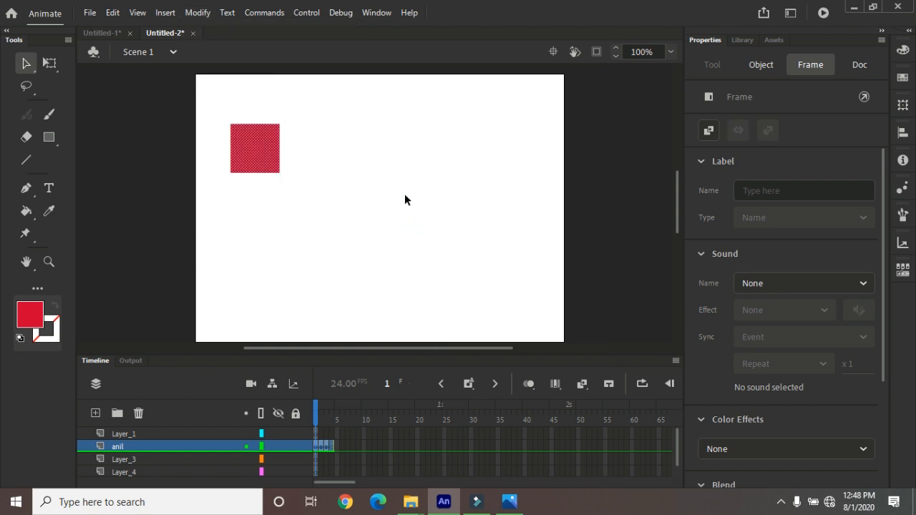
Convert the renamed layer's selected frames to keyframes, applying the conversion twice
left_click(195, 14)
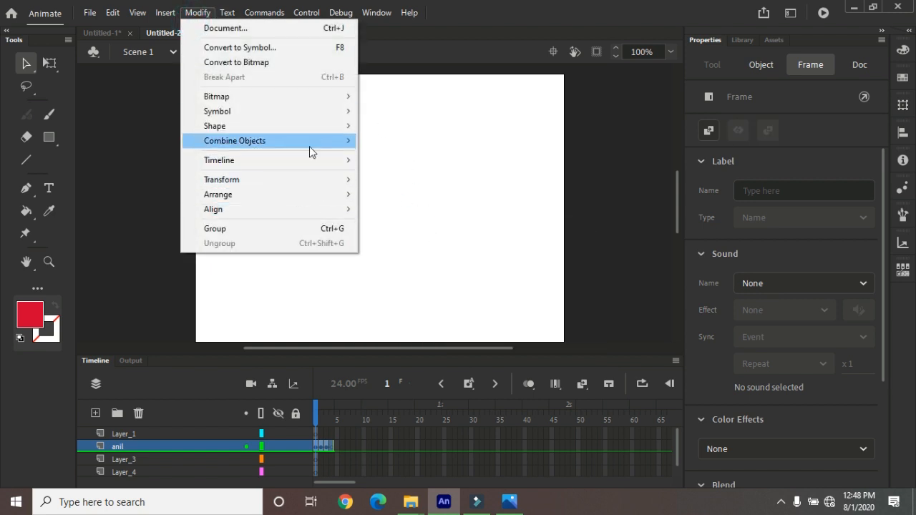
mouse_move(309, 166)
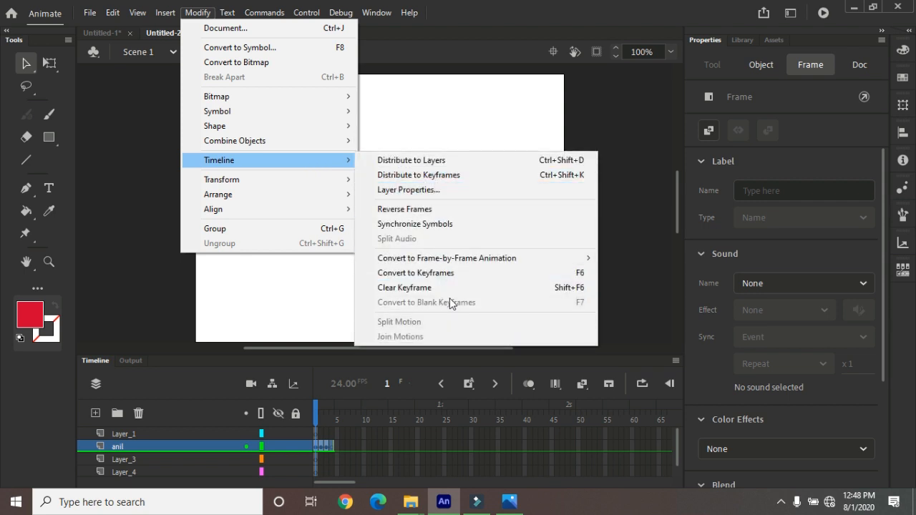
mouse_move(449, 261)
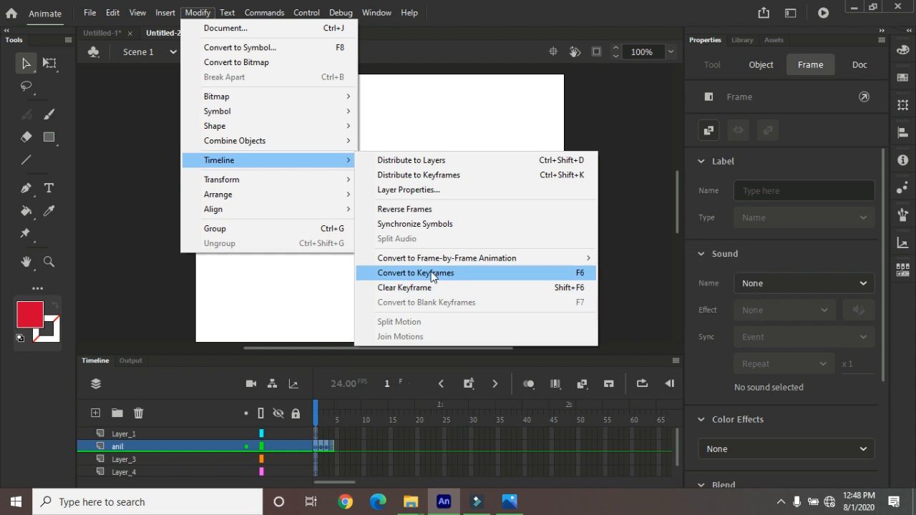
left_click(431, 274)
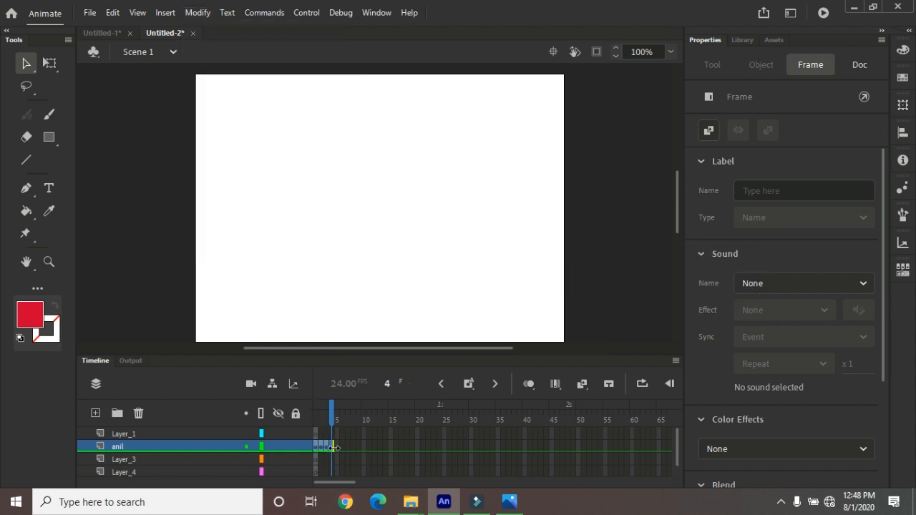
left_click(198, 13)
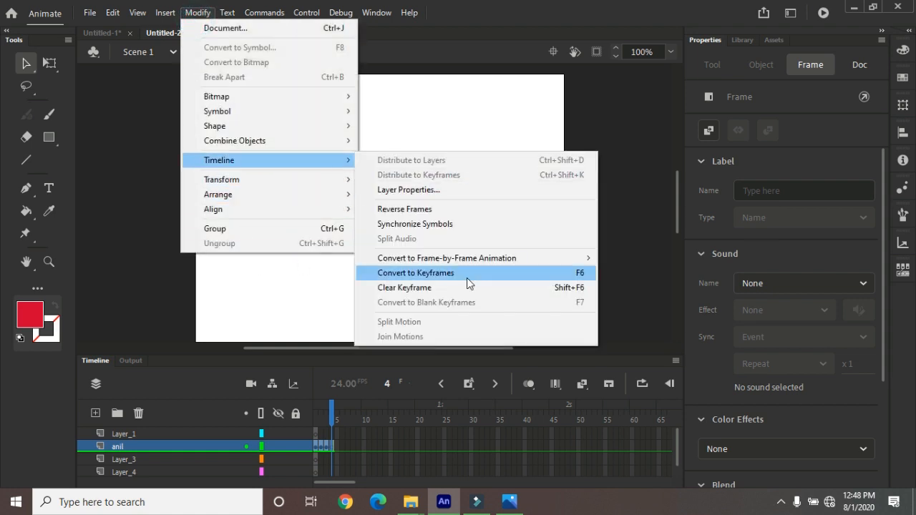
left_click(470, 274)
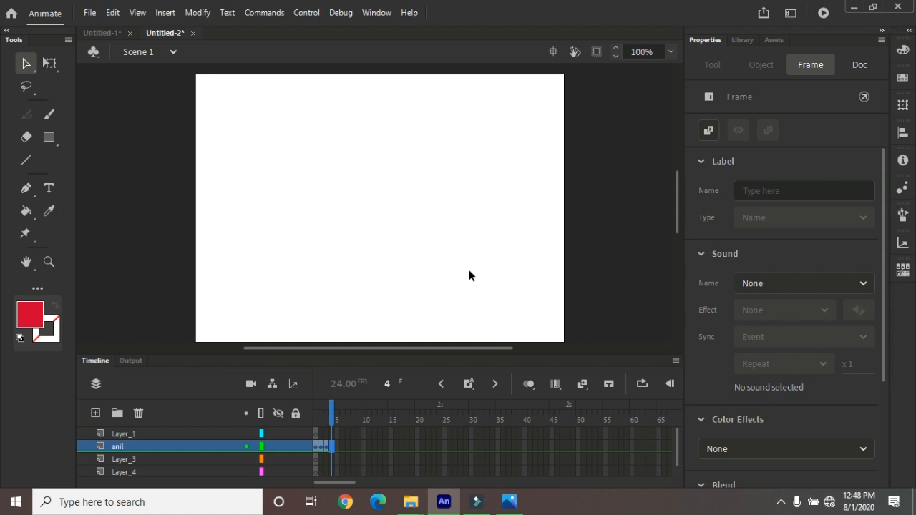
Clear the selected keyframes of the renamed layer
left_click(197, 13)
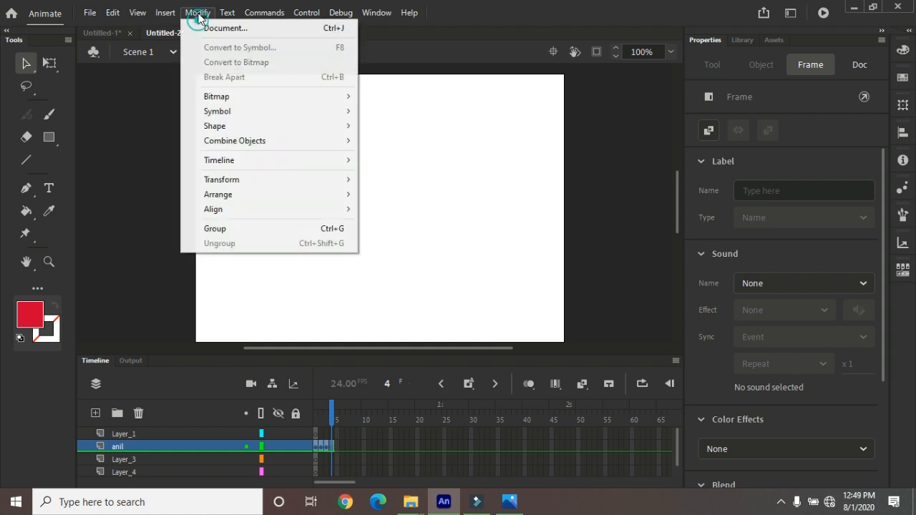
mouse_move(323, 167)
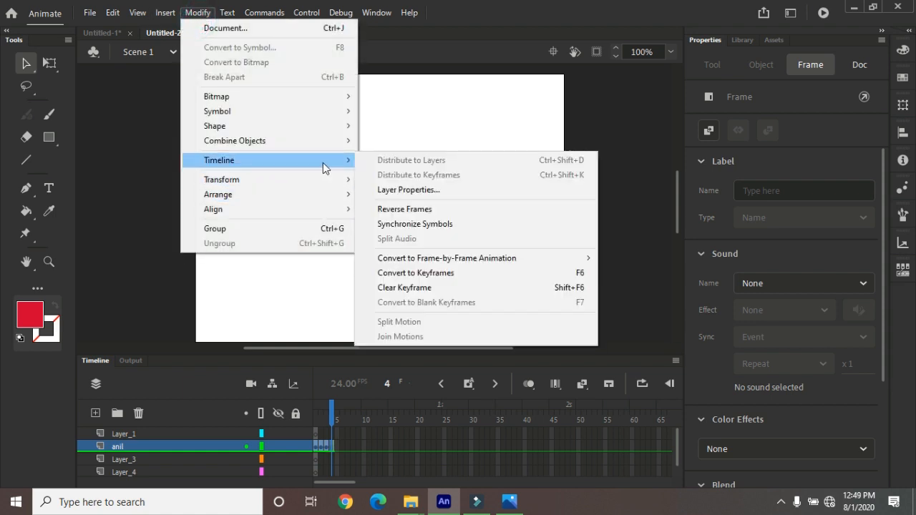
left_click(464, 288)
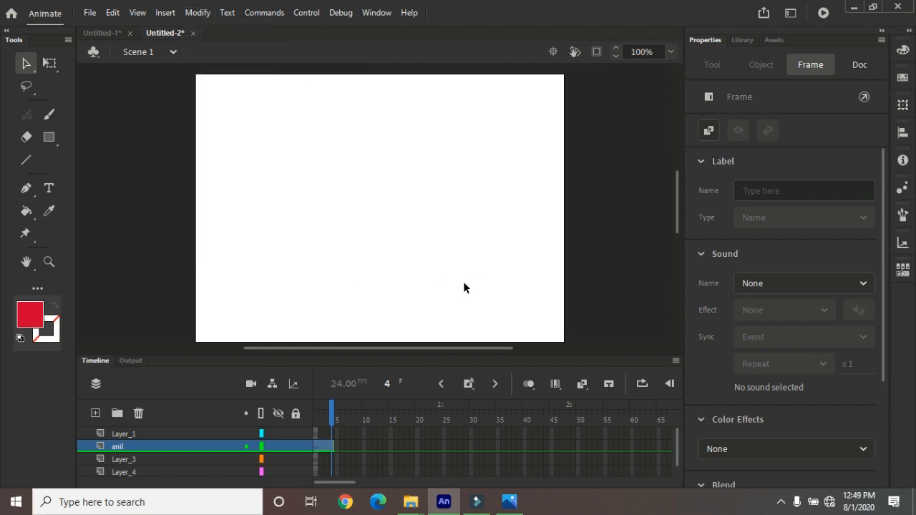
Apply Convert to Blank Keyframes at the first frame of the renamed layer
left_click(317, 445)
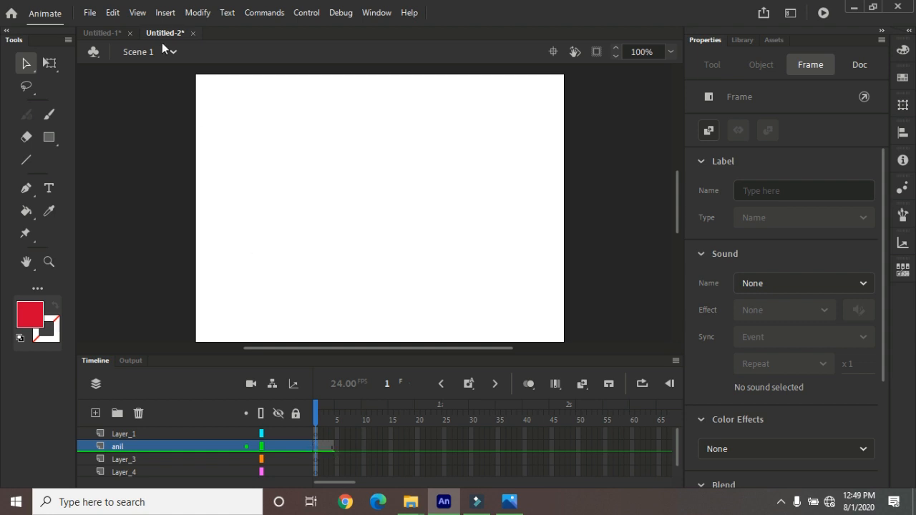
left_click(197, 13)
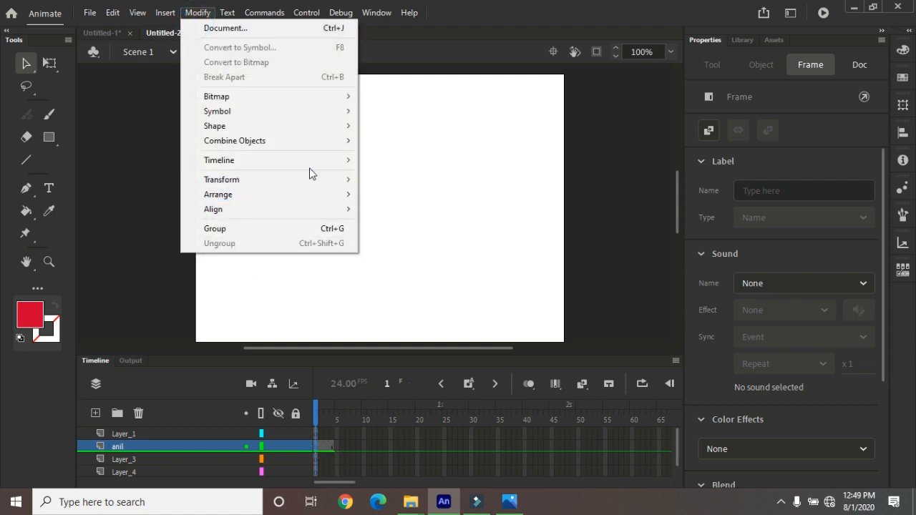
mouse_move(311, 158)
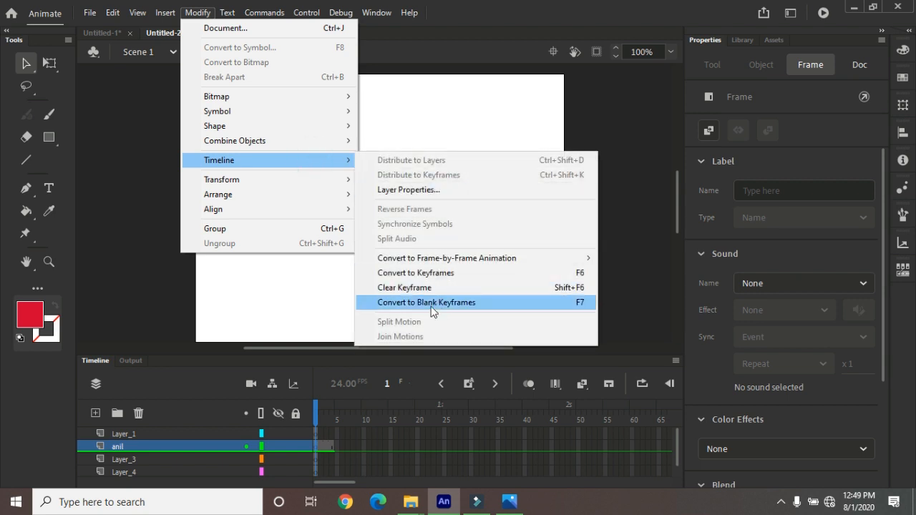
left_click(432, 309)
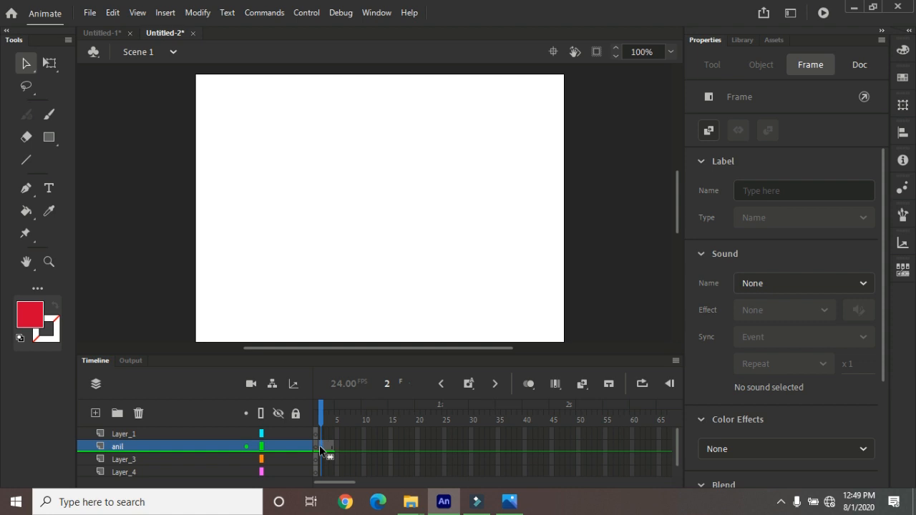
Create a new document with the default settings and draw a red filled rectangle on the left half of the stage
left_click(90, 13)
left_click(109, 28)
left_click(678, 374)
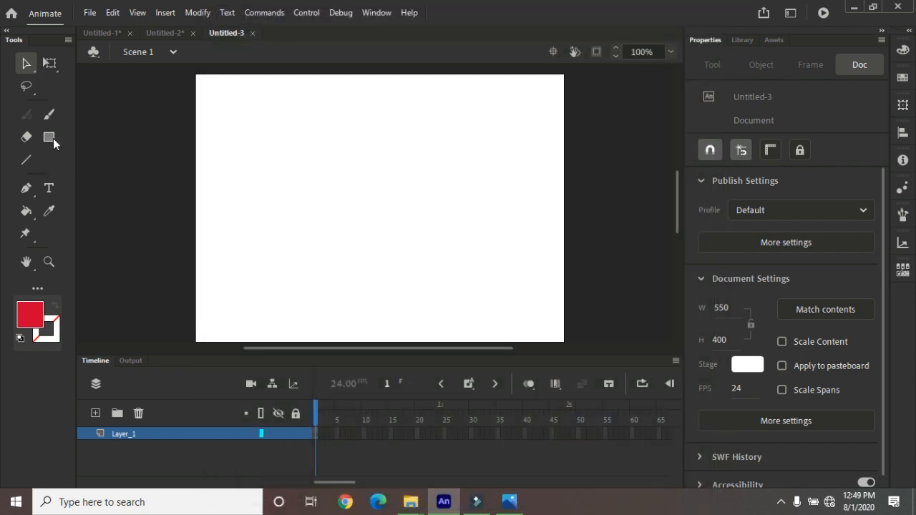
left_click(50, 138)
left_click_drag(238, 157, 368, 261)
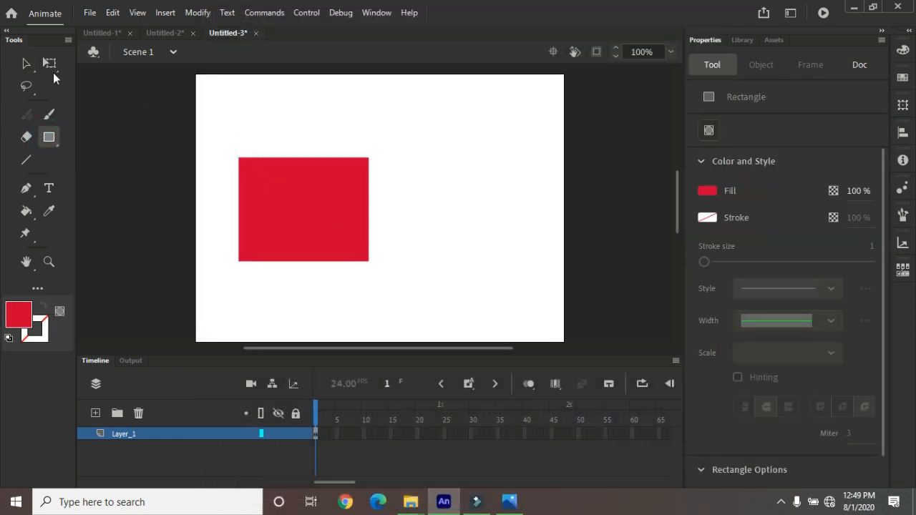
Extend Layer_1 of the new document to frame 10 with regular frames
left_click(26, 63)
left_click(363, 433)
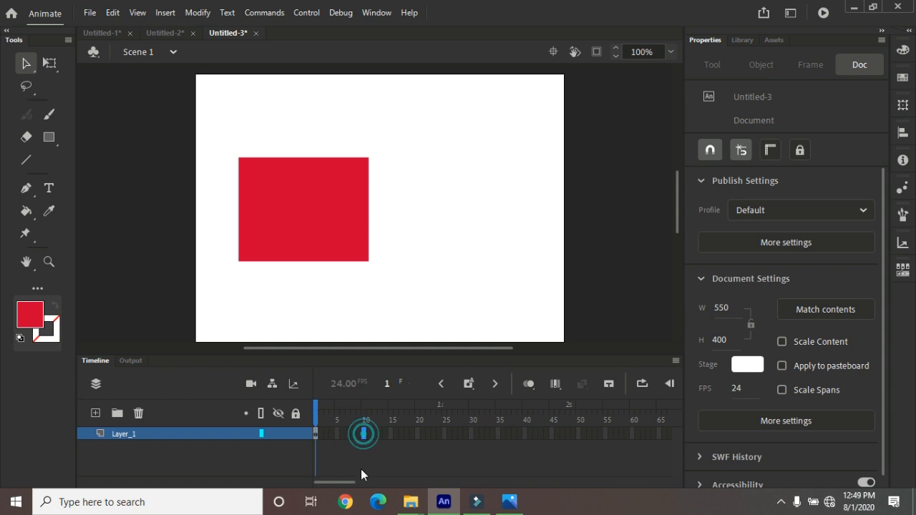
key("F5")
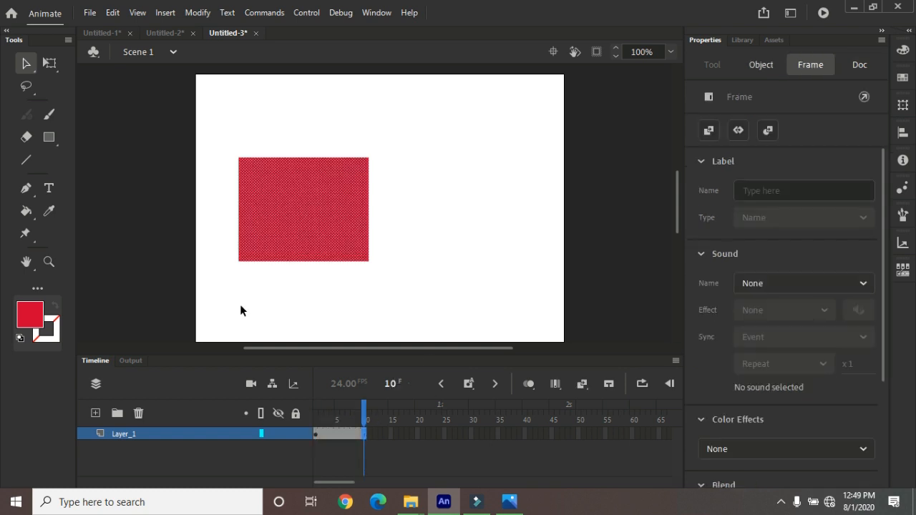
Convert frame 10 of Layer_1 to a keyframe
left_click(197, 12)
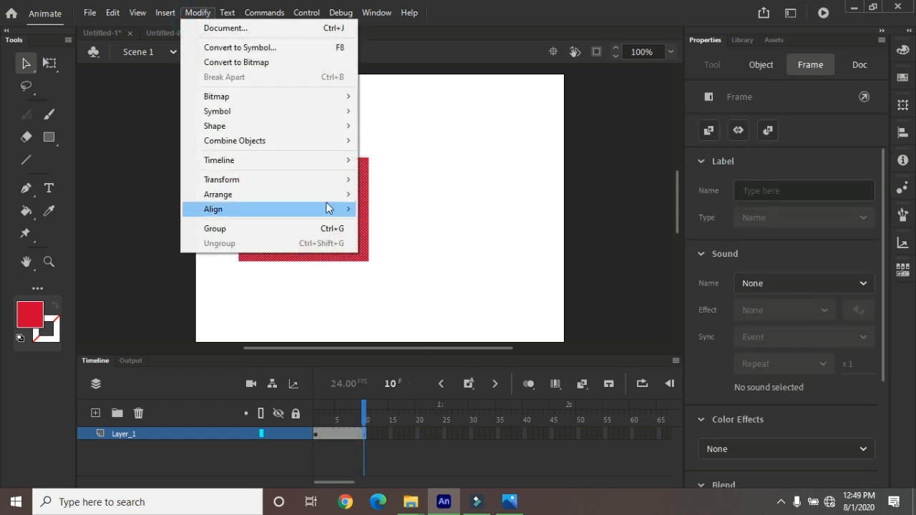
mouse_move(337, 159)
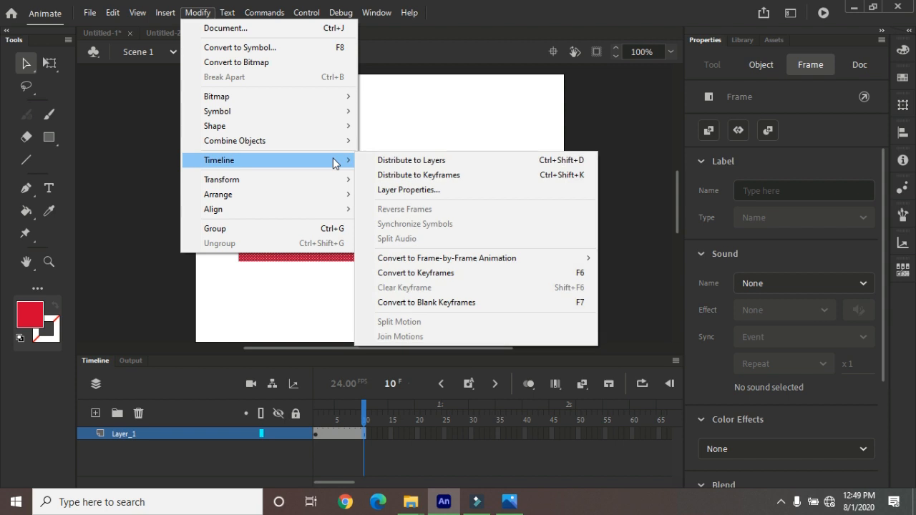
left_click(483, 278)
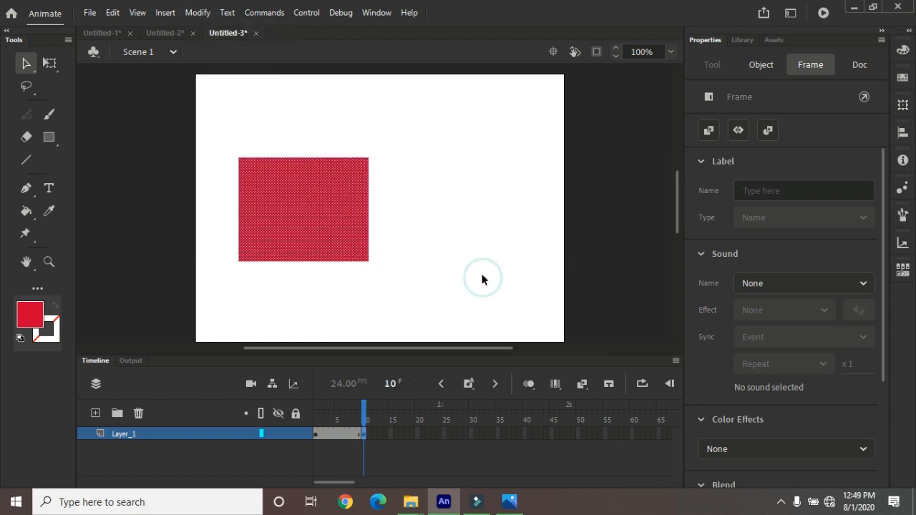
left_click(315, 434)
Clear the keyframe at frame 10 of Layer_1
left_click(362, 434)
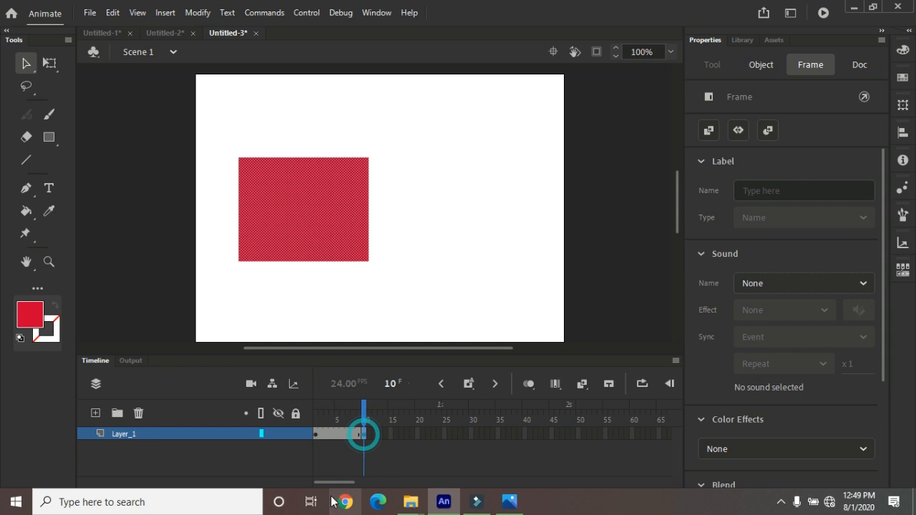
left_click(197, 12)
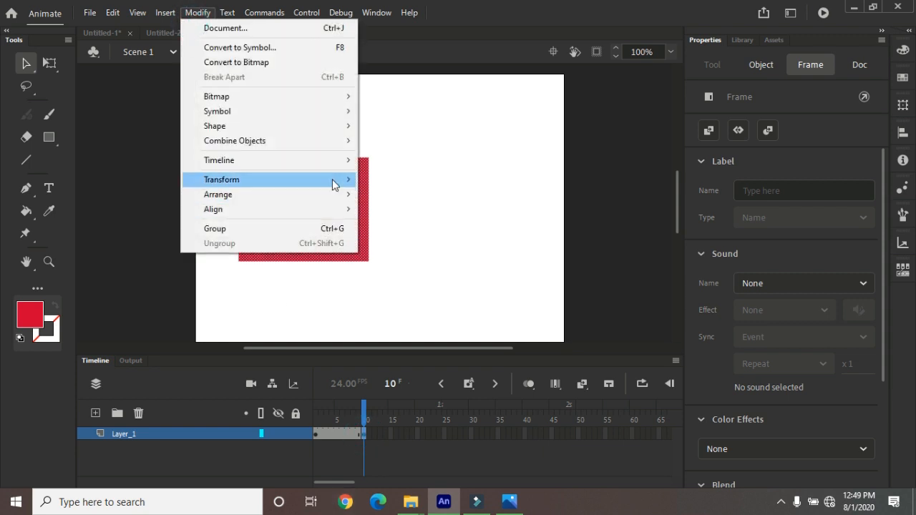
mouse_move(336, 161)
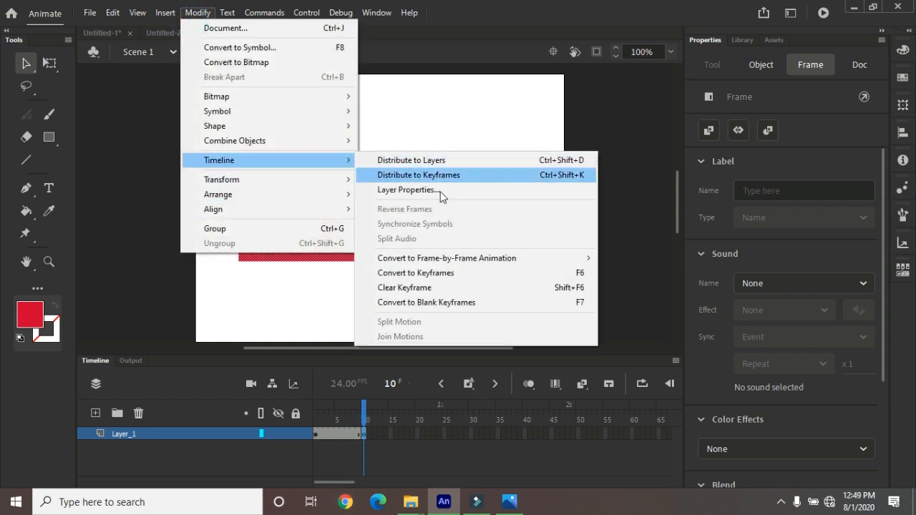
left_click(445, 288)
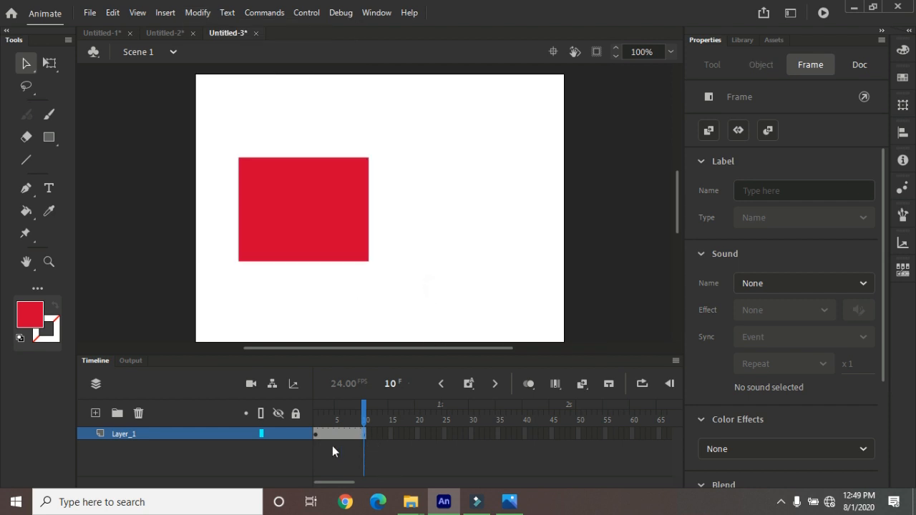
Convert frame 10 of Layer_1 to a blank keyframe
mouse_move(362, 407)
left_mouse_down()
mouse_move(337, 409)
mouse_move(365, 405)
left_mouse_up()
left_click(198, 13)
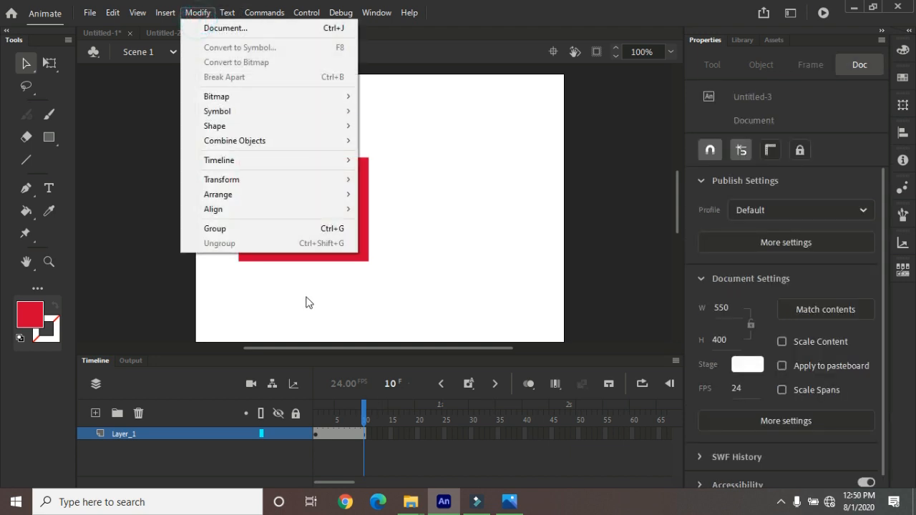
mouse_move(344, 160)
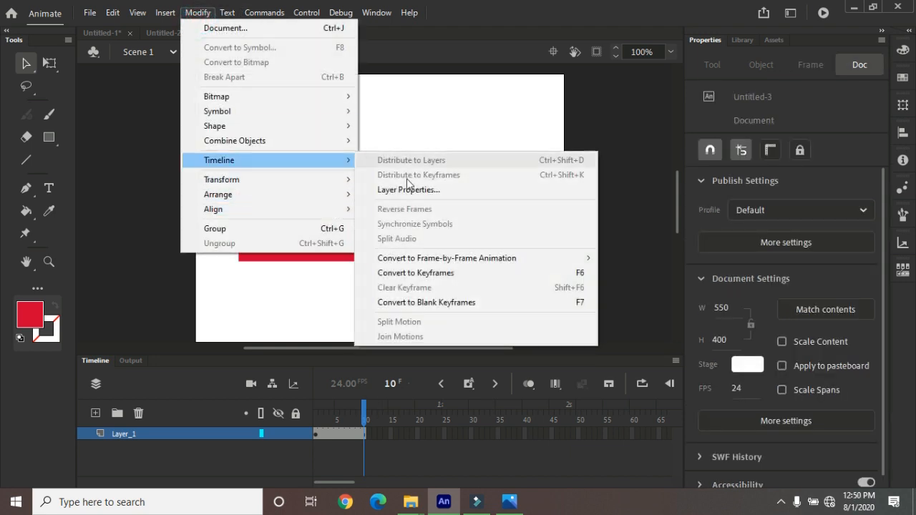
left_click(473, 301)
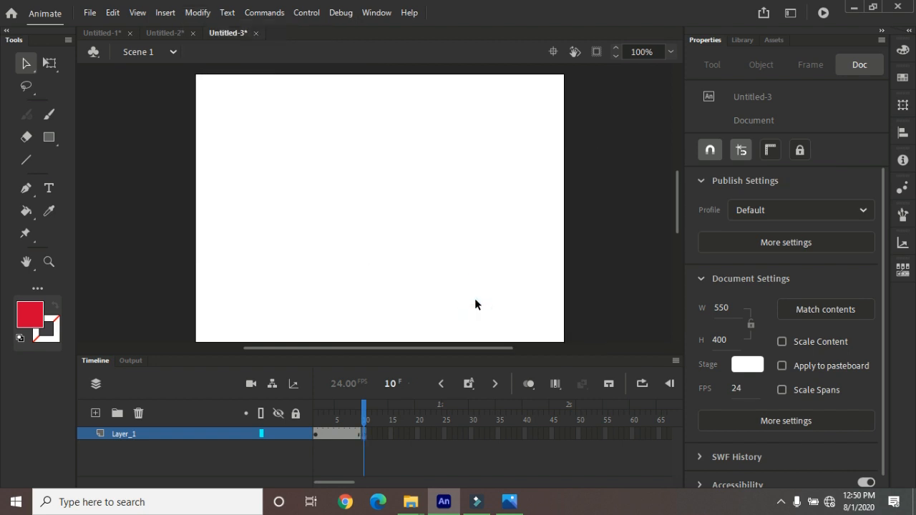
left_click(364, 433)
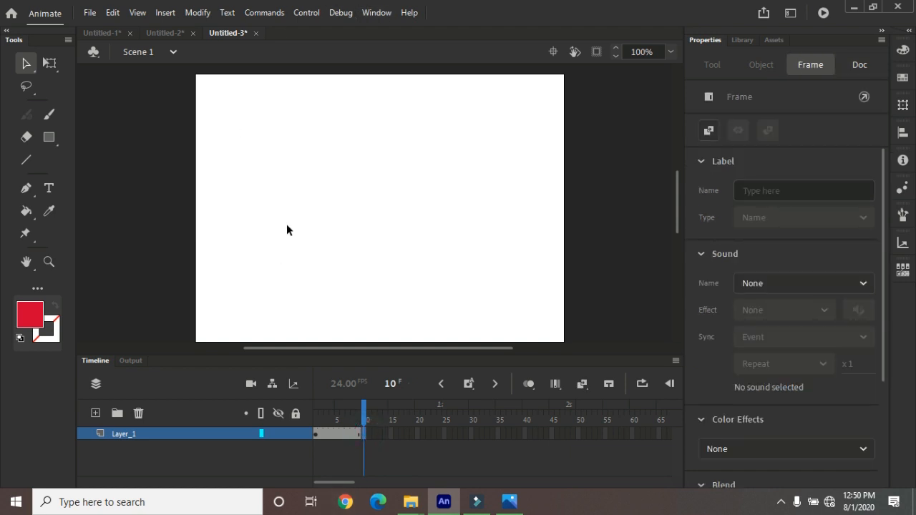
left_click(201, 14)
mouse_move(314, 159)
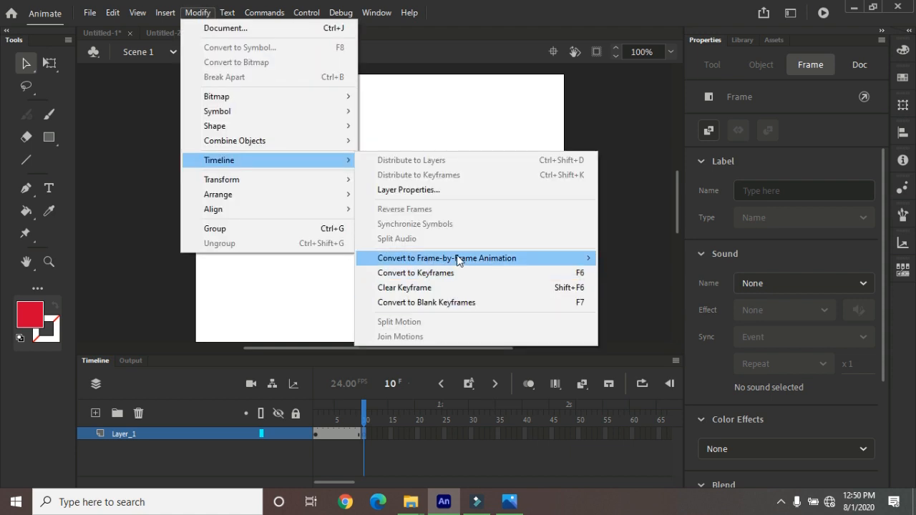
left_click(461, 136)
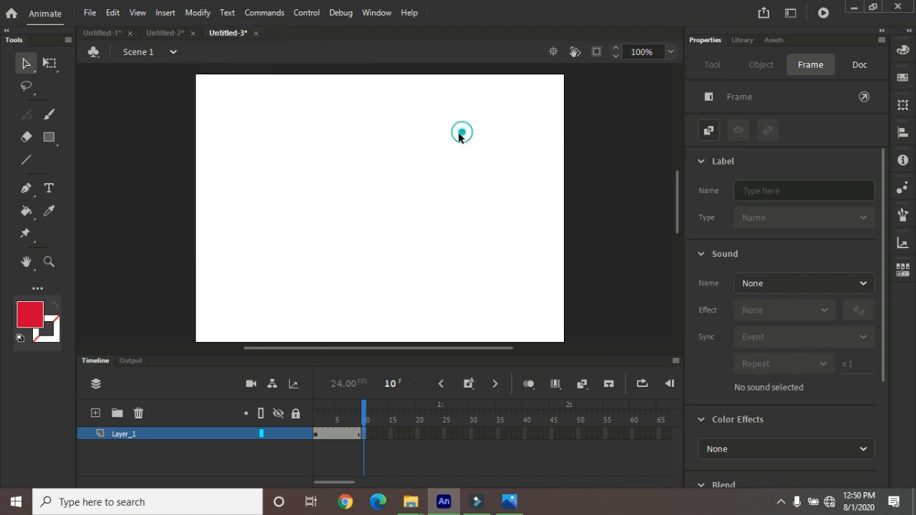
Remove the blank keyframe at frame 10 and insert one regular frame at frame 4 of Layer_1
right_click(362, 435)
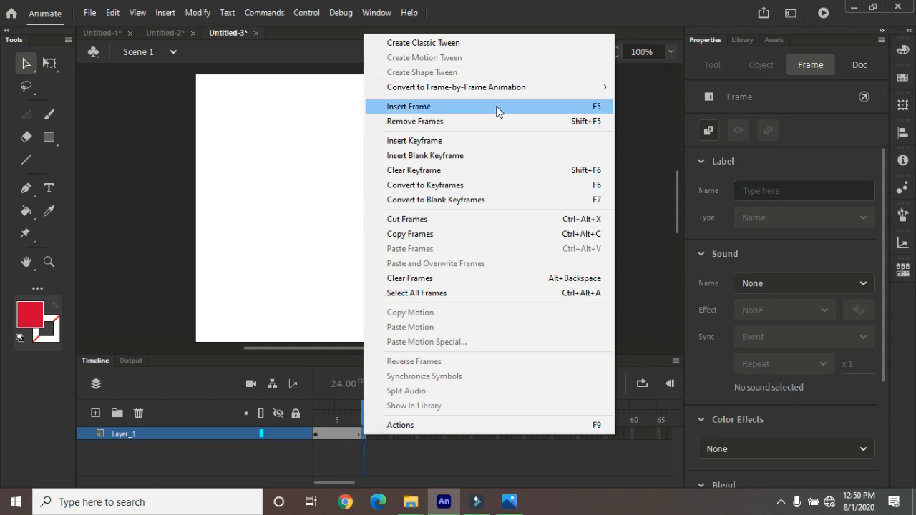
left_click(482, 121)
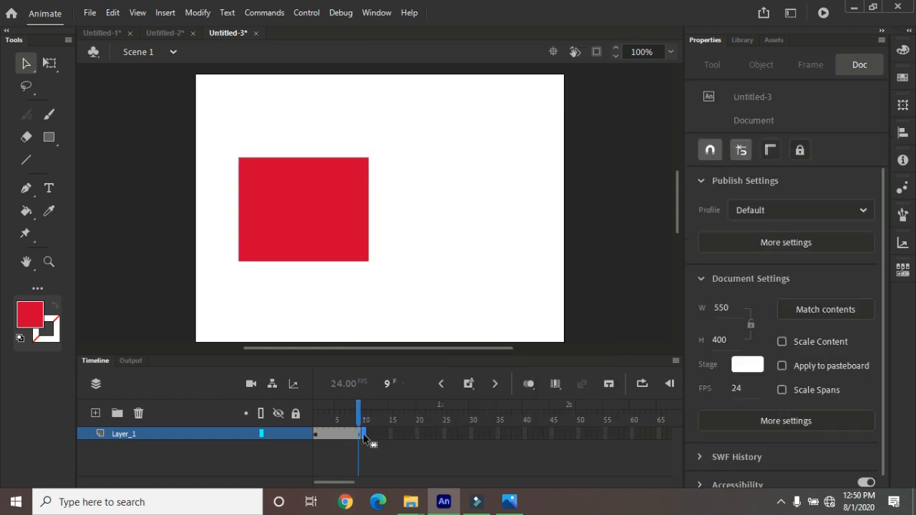
left_click(379, 301)
left_click(360, 435)
left_click(333, 433)
key("F5")
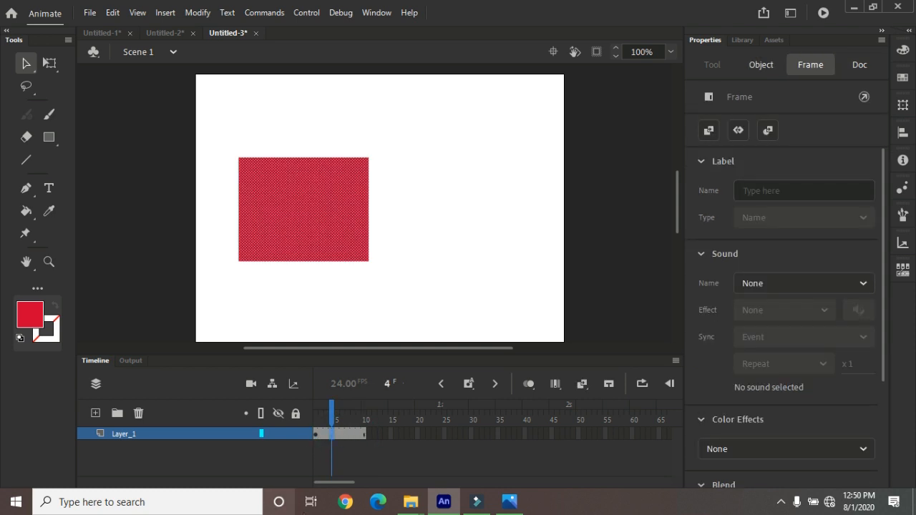
Select all frames of Layer_1, convert them to keyframes and check several of the converted frames
left_click(320, 434)
left_click(187, 434)
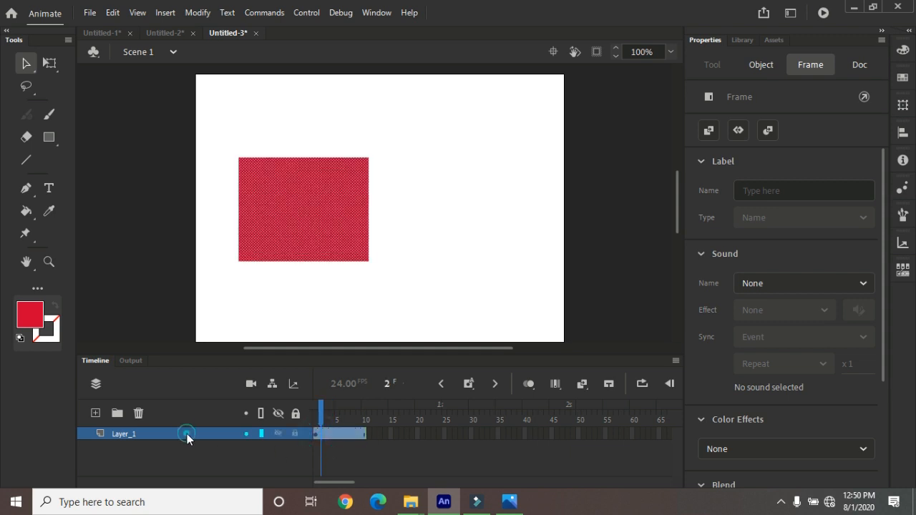
key("F6")
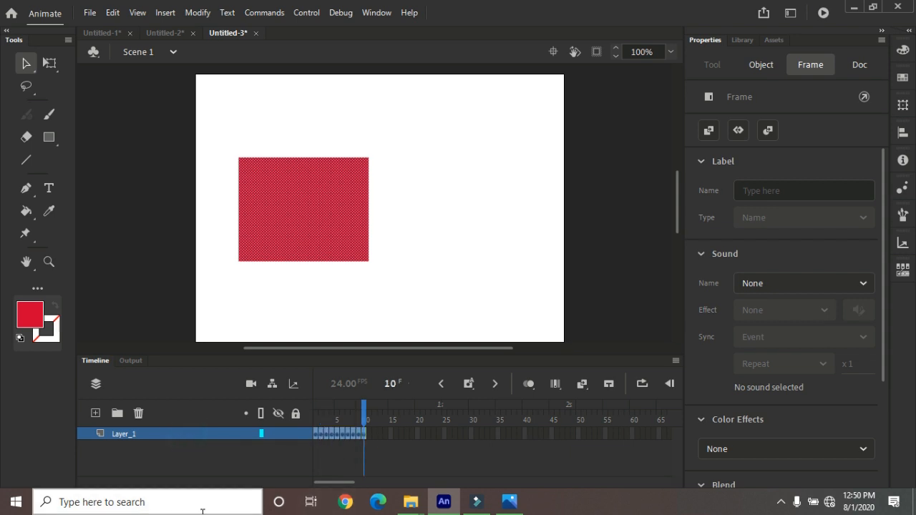
left_click(321, 434)
left_click(328, 433)
left_click(336, 434)
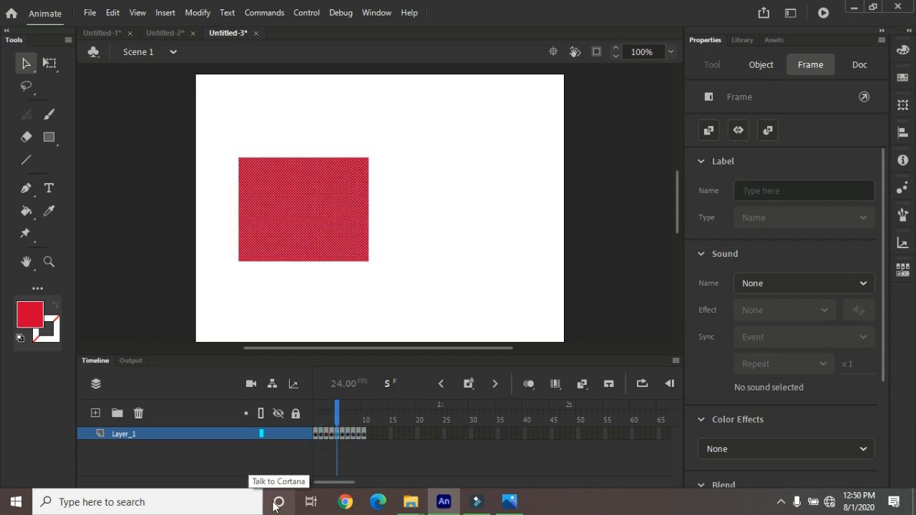
Undo the keyframe conversion of all Layer_1 frames
key("ctrl+z")
key("ctrl+z")
key("ctrl+z")
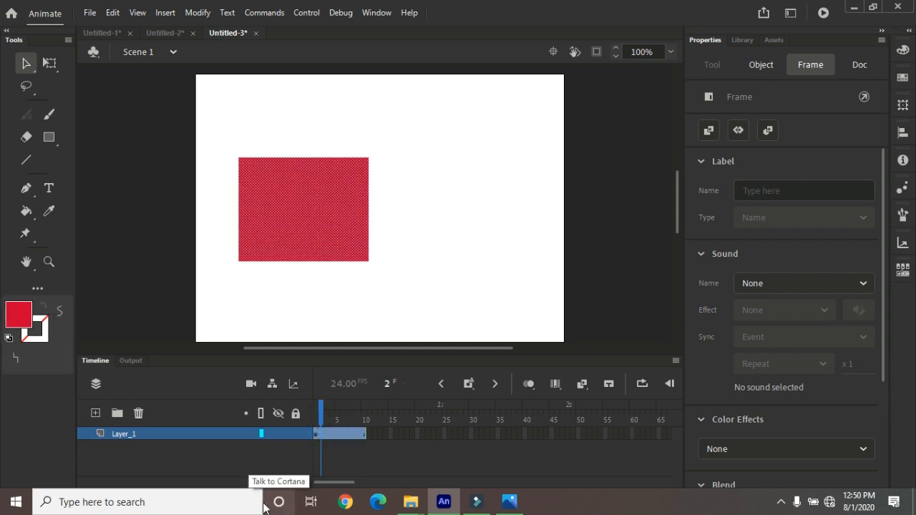
Try converting Layer_1's selected frames to frame-by-frame animation with Keyframe each frame, and undo the conversion
left_click(197, 13)
mouse_move(304, 162)
mouse_move(434, 260)
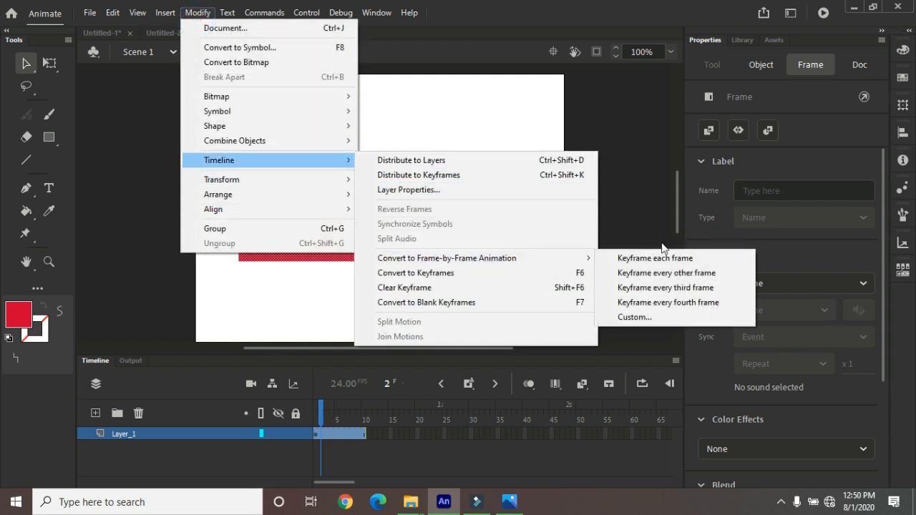
left_click(656, 259)
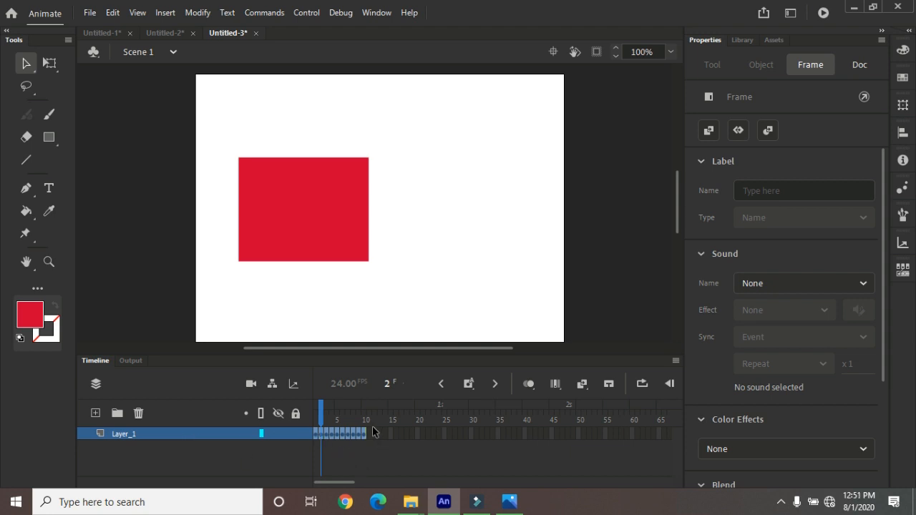
left_click(359, 211)
Try the frame-by-frame conversion of Layer_1 with Keyframe every other frame, and undo it
left_click(199, 13)
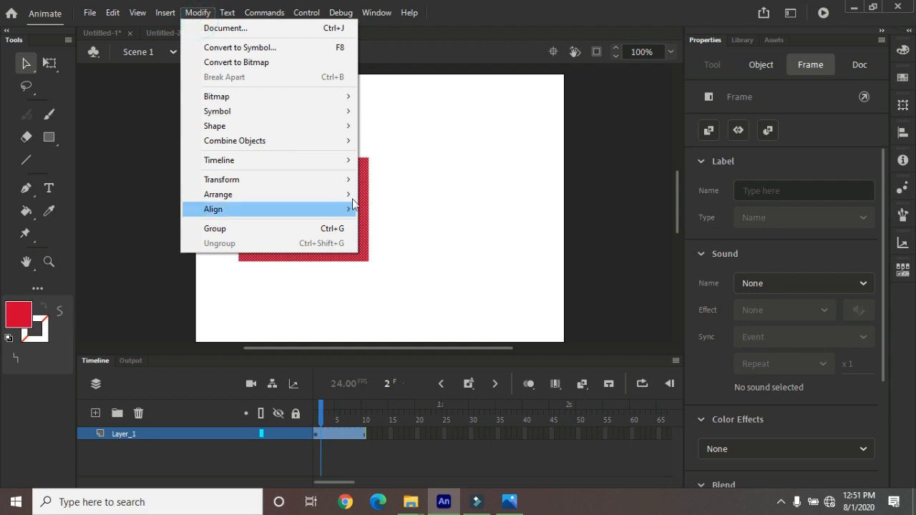
mouse_move(321, 167)
mouse_move(470, 259)
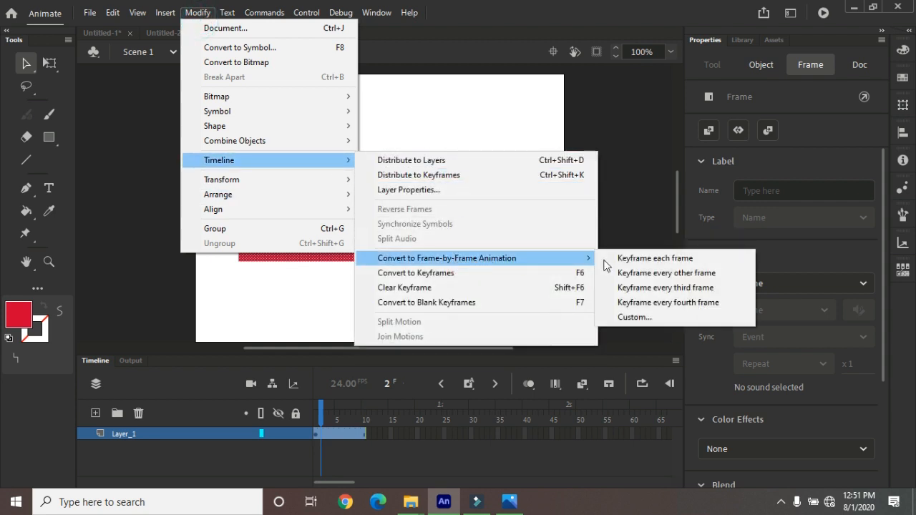
left_click(645, 274)
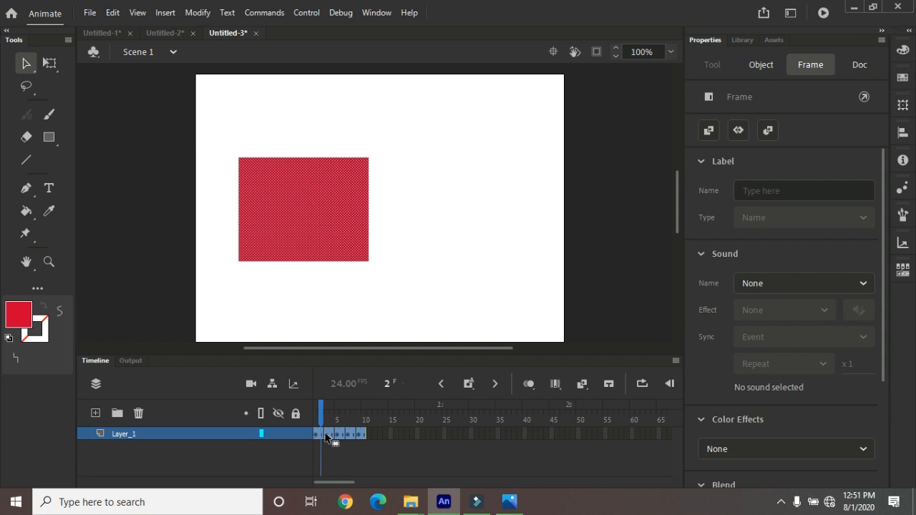
key("ctrl+z")
Try the frame-by-frame conversion of Layer_1 with Keyframe every third frame, and undo it
left_click(197, 13)
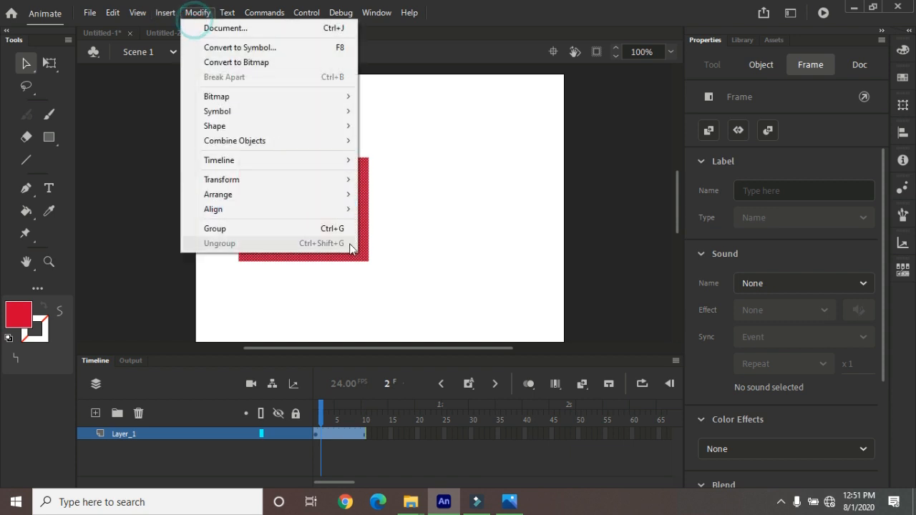
mouse_move(339, 164)
mouse_move(451, 265)
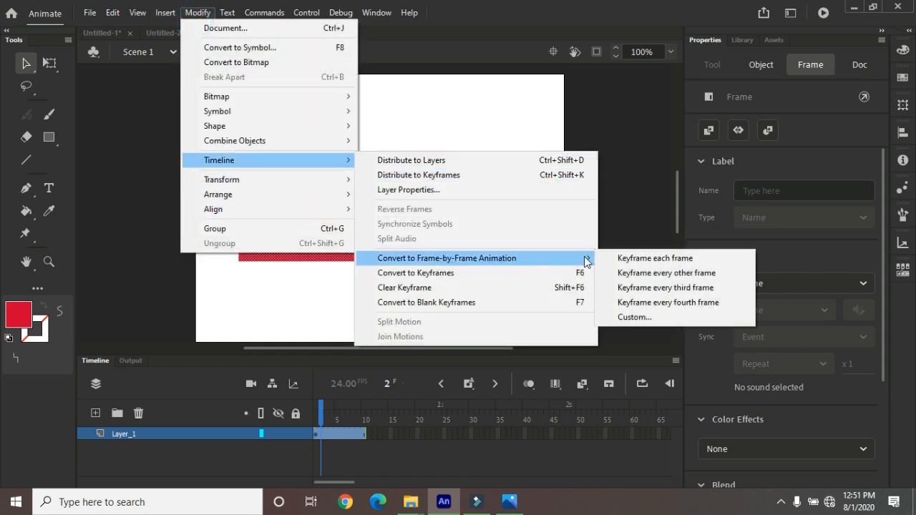
left_click(630, 289)
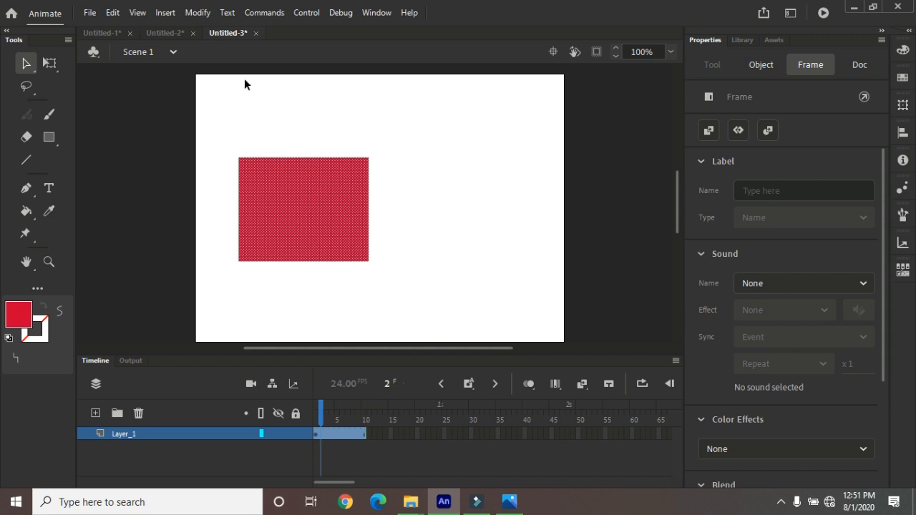
Try the frame-by-frame conversion of Layer_1 with Keyframe every fourth frame, and undo it
left_click(198, 13)
mouse_move(344, 164)
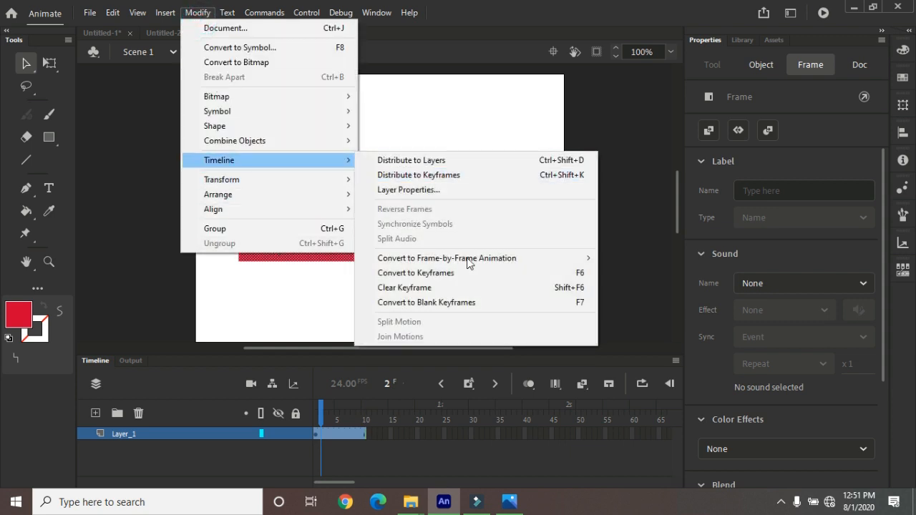
mouse_move(491, 258)
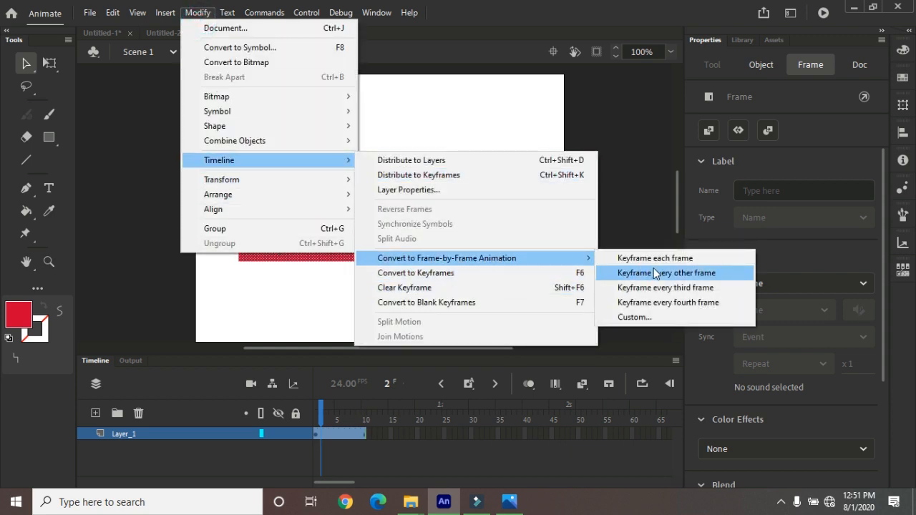
left_click(651, 303)
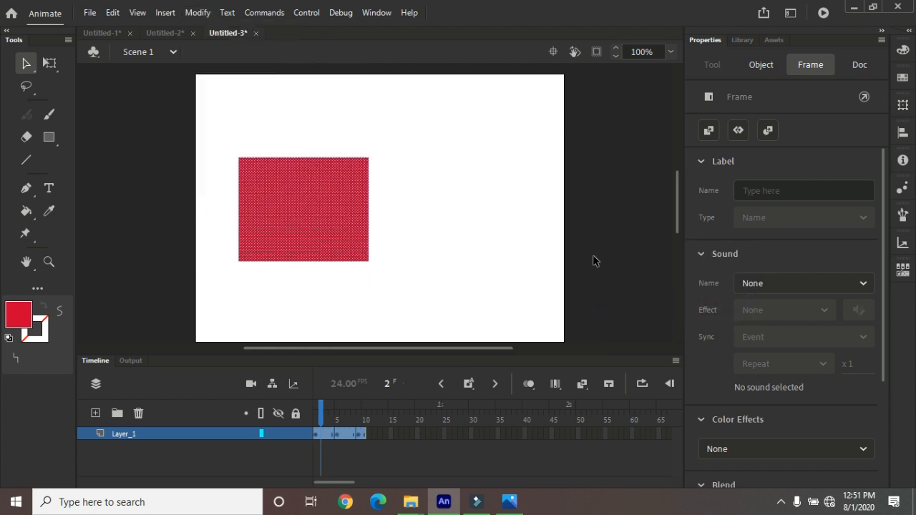
key("ctrl+z")
Deselect Layer_1's frame range by stepping through frames 2 and 3, ending with the playhead on frame 5
left_click(319, 434)
left_click(327, 437)
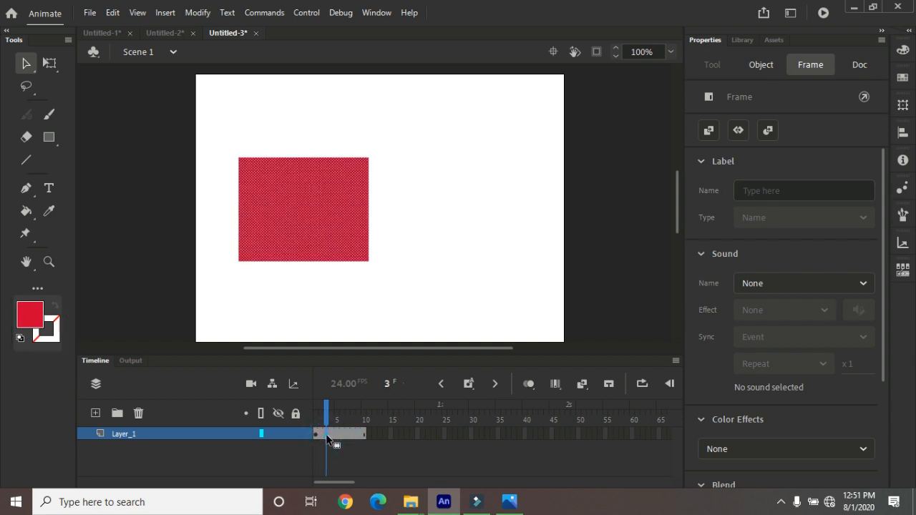
left_click(335, 433)
left_click(195, 13)
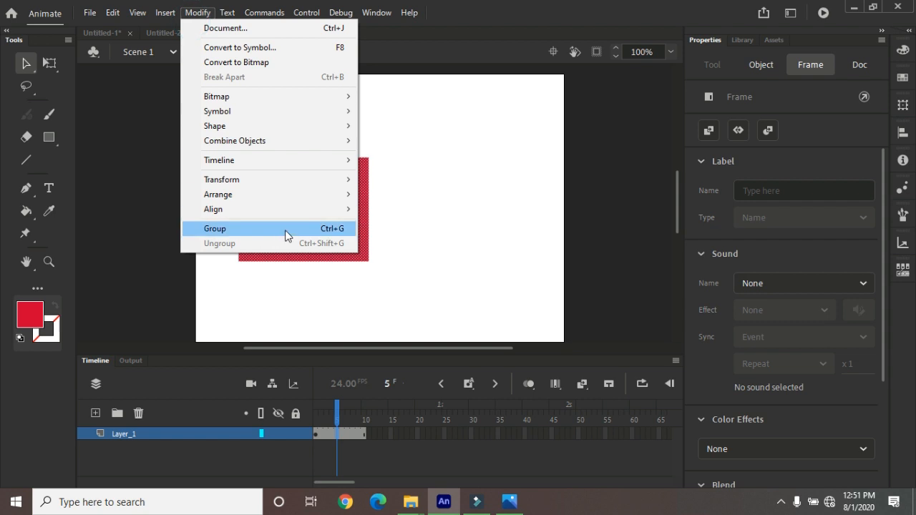
mouse_move(323, 159)
mouse_move(465, 260)
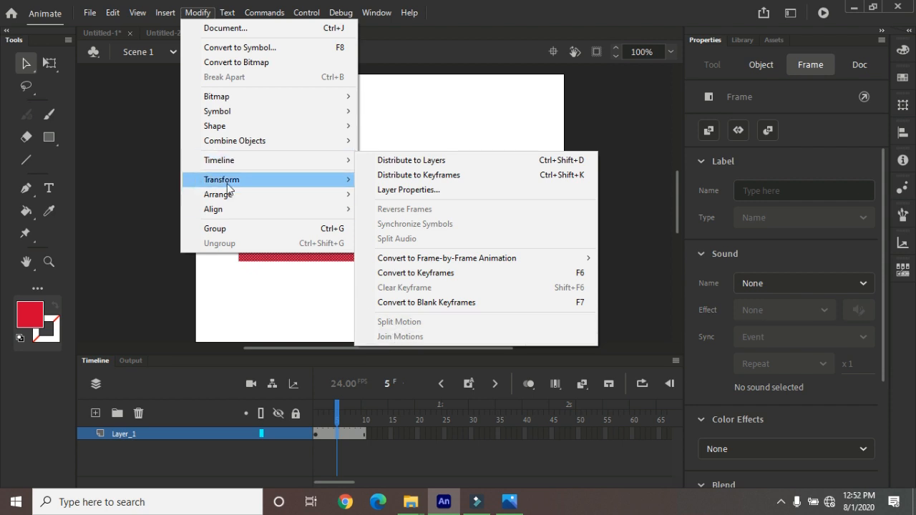
mouse_move(245, 181)
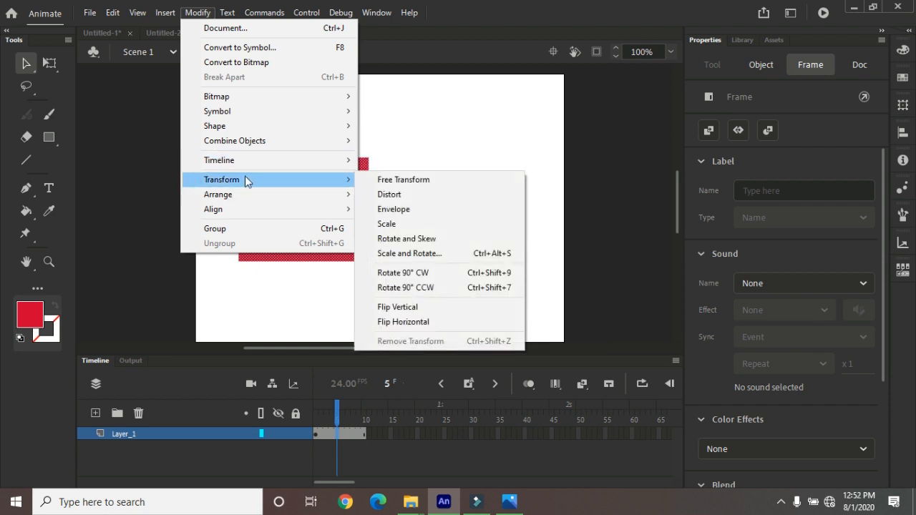
left_click(26, 66)
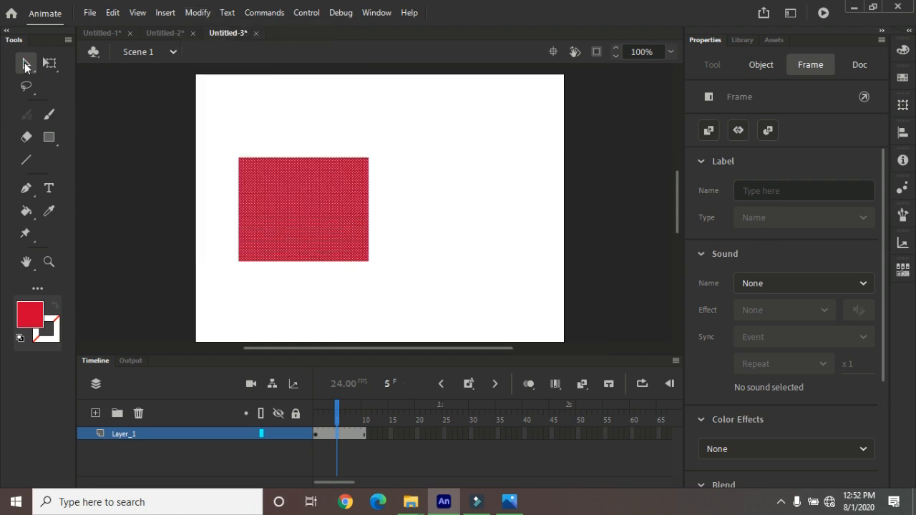